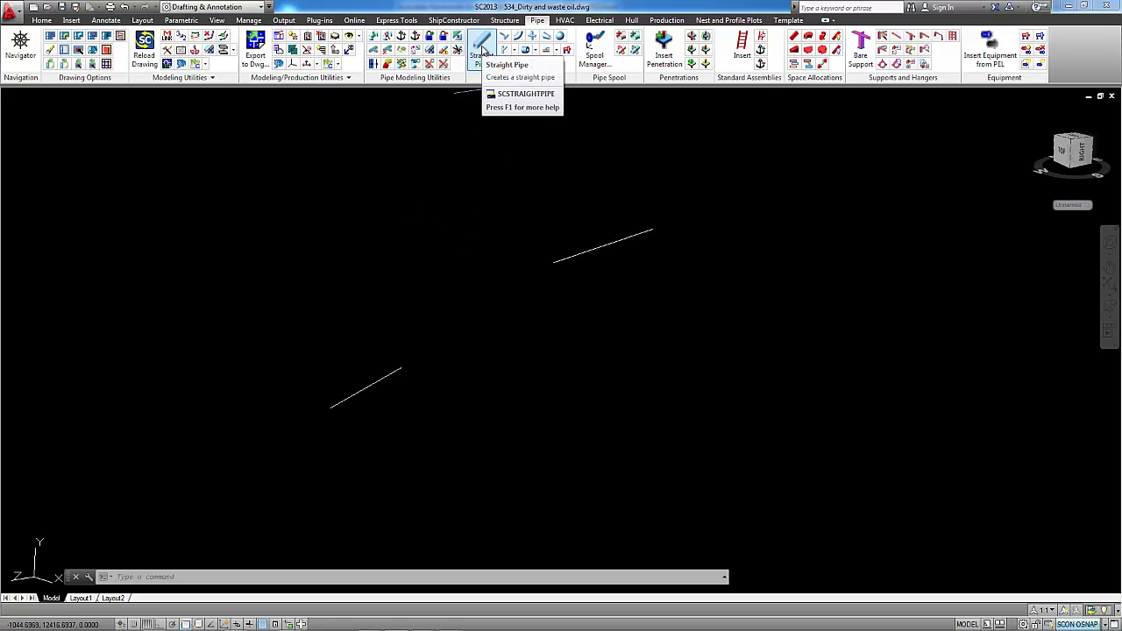
# Model the lower and upper sketch lines as 125 mm straight pipes, end to end
pyautogui.click(481, 50)
pyautogui.click(358, 399)
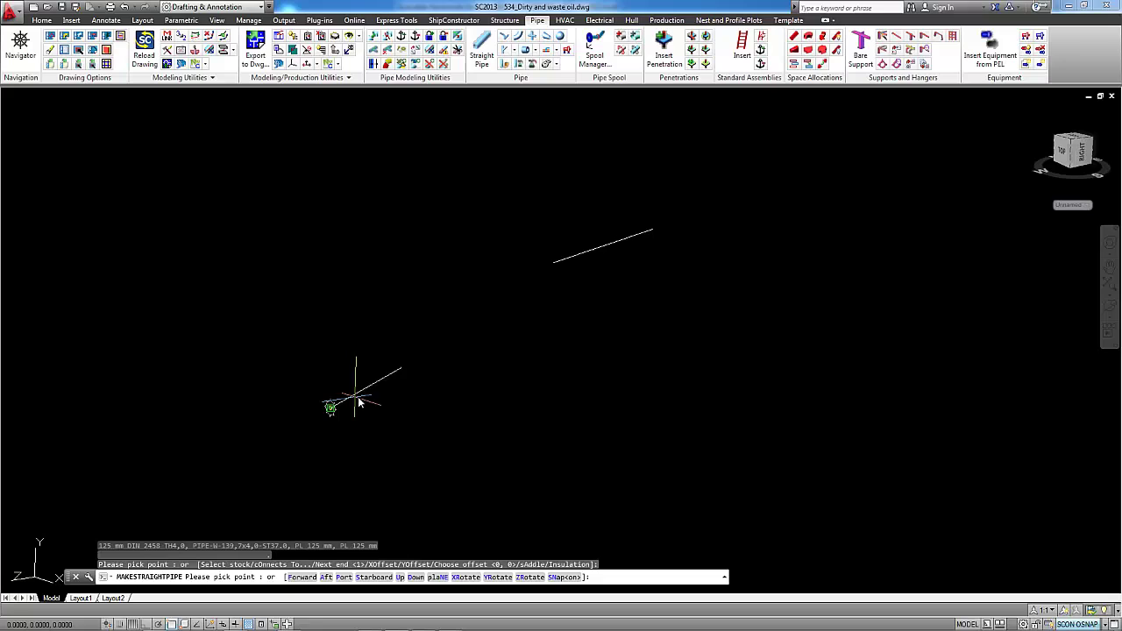
pyautogui.click(401, 368)
pyautogui.rightClick(507, 295)
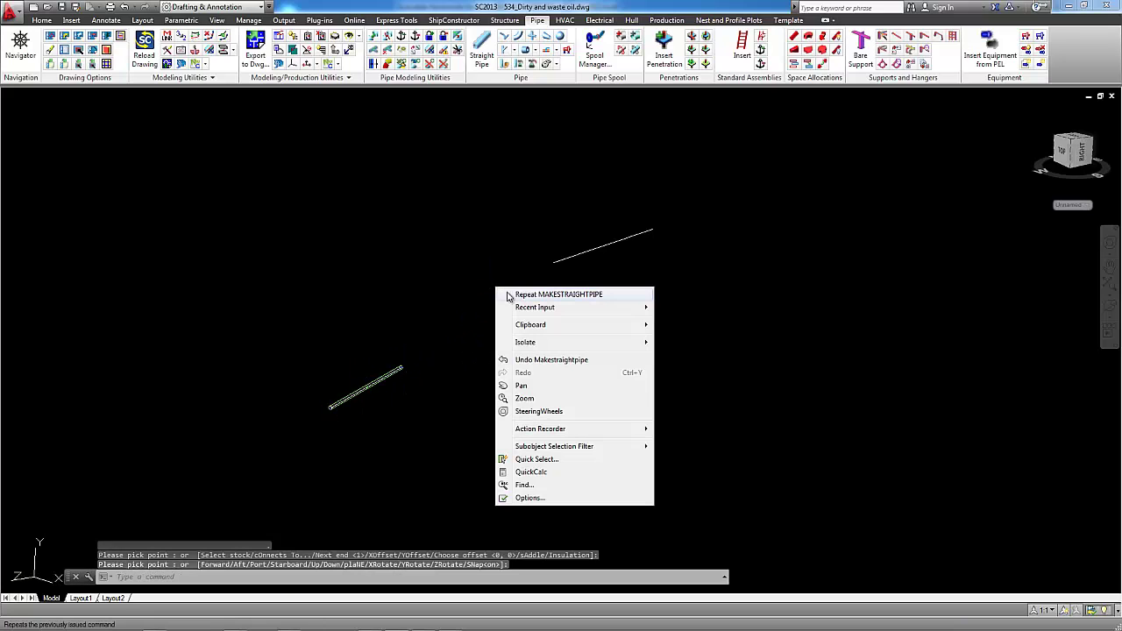
pyautogui.click(518, 296)
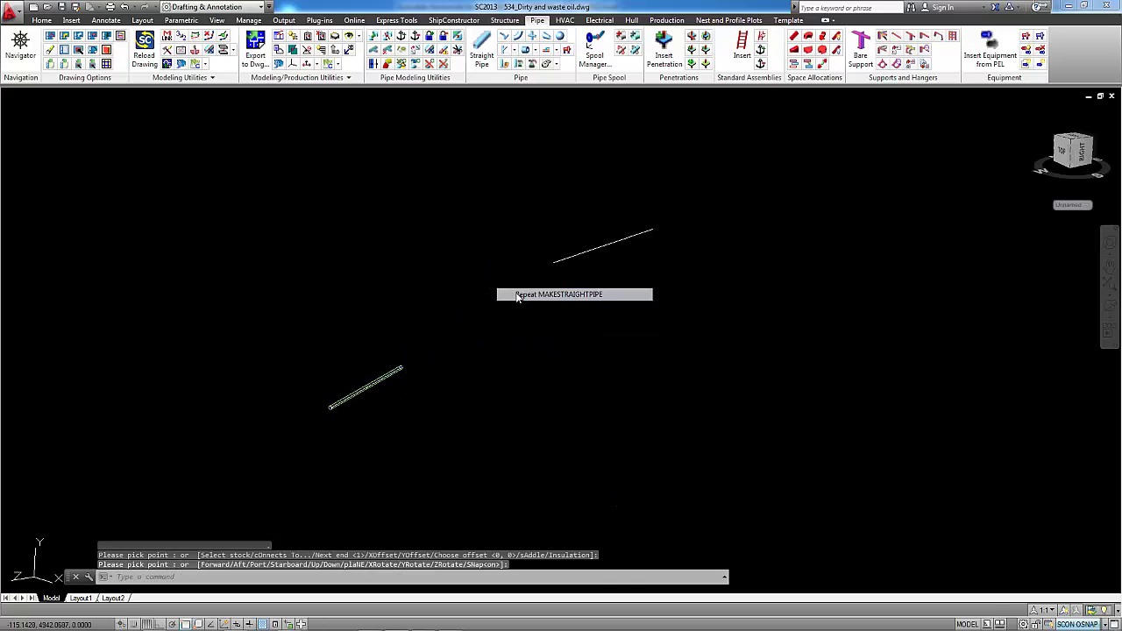
pyautogui.click(559, 261)
pyautogui.click(651, 230)
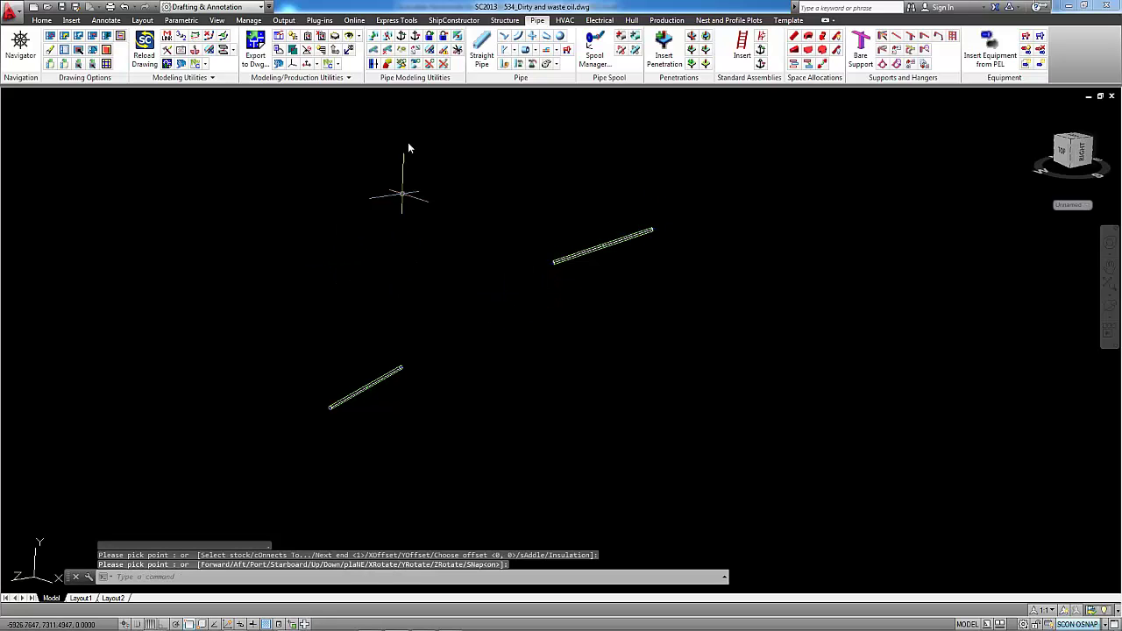
# In MLink Manager, link the U02 > Structure > Frame > U02_FR59 frame into the drawing
pyautogui.click(194, 54)
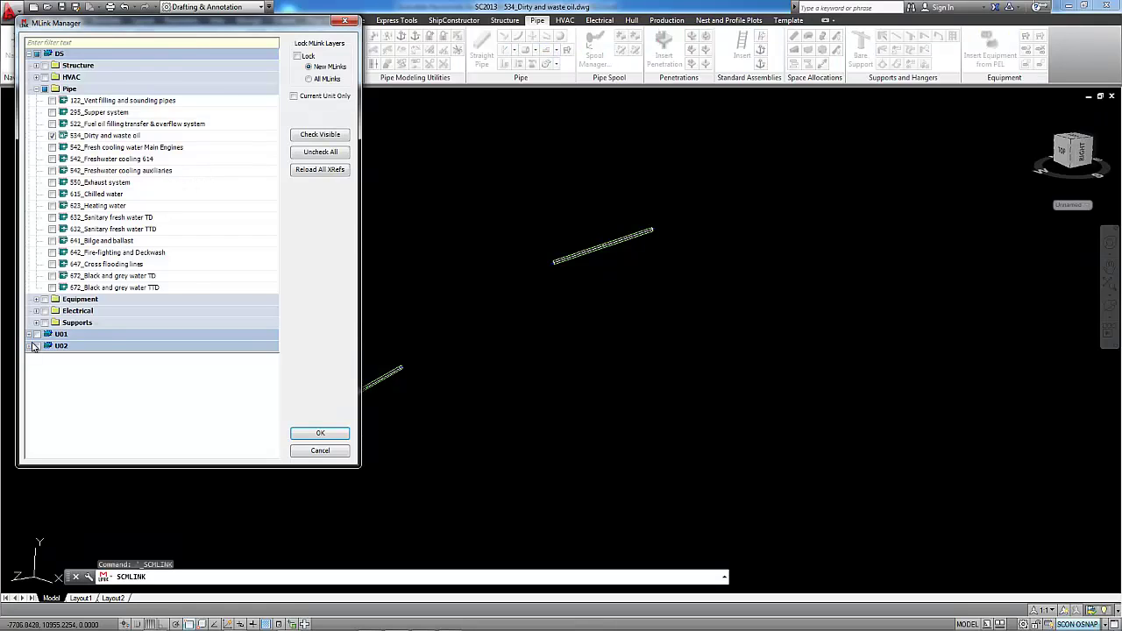
pyautogui.click(30, 347)
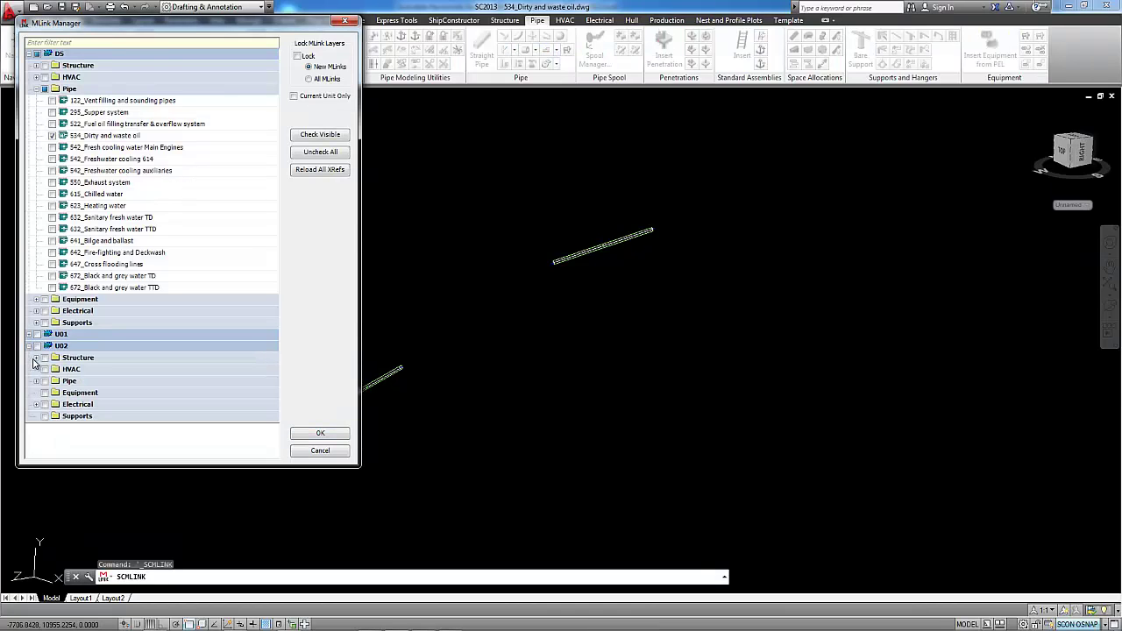
pyautogui.click(36, 357)
pyautogui.click(44, 369)
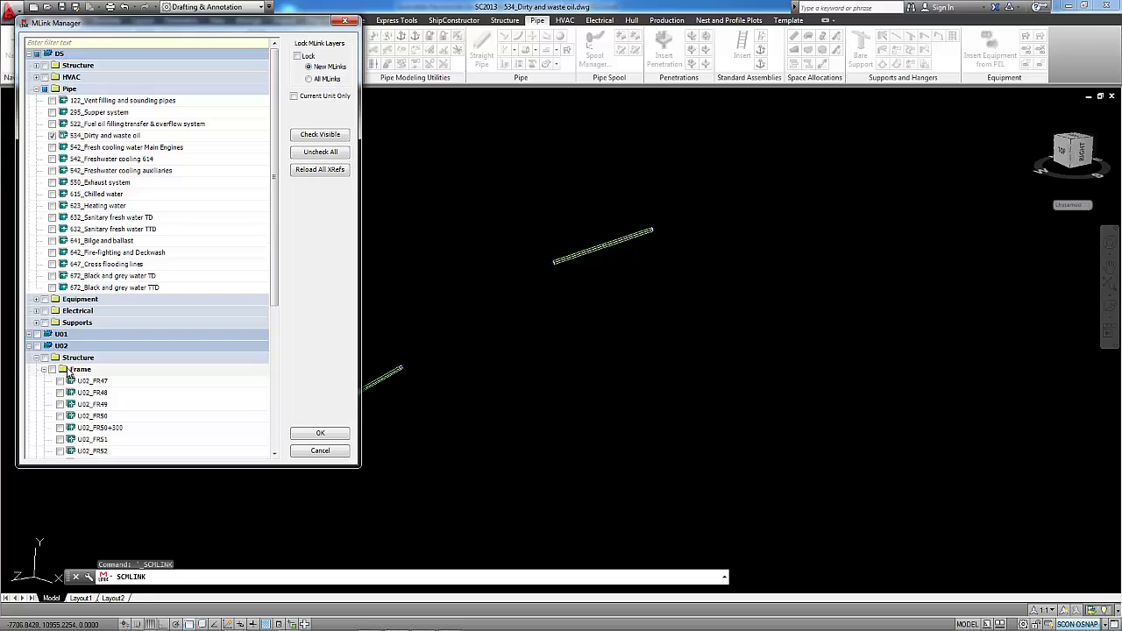
pyautogui.scroll(-1, 77, 384)
pyautogui.scroll(-2, 77, 384)
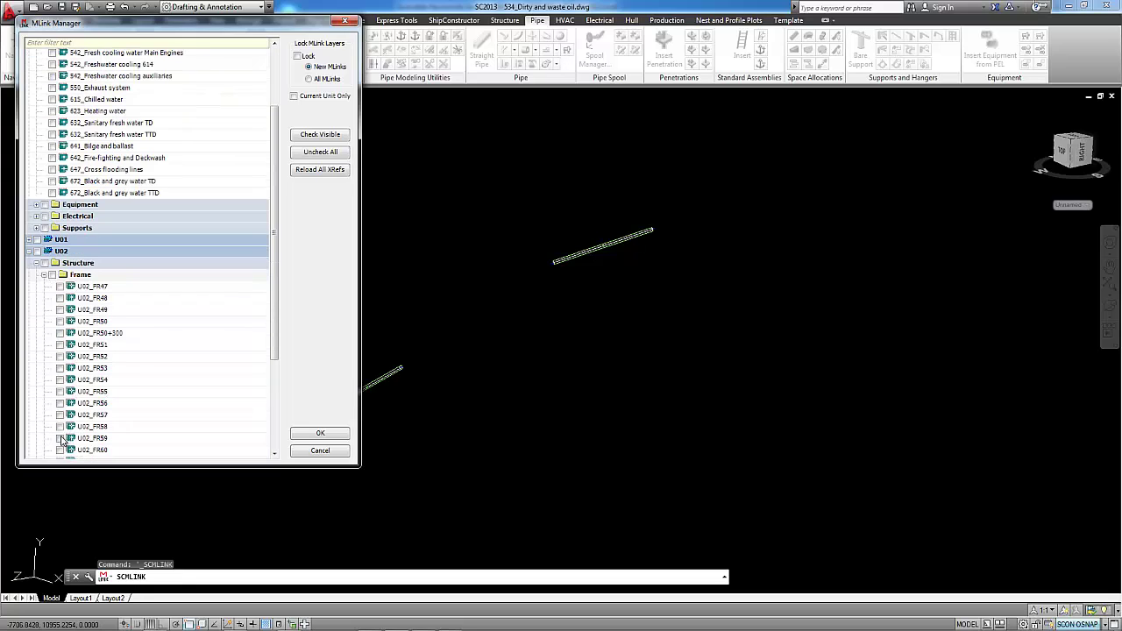
pyautogui.click(60, 438)
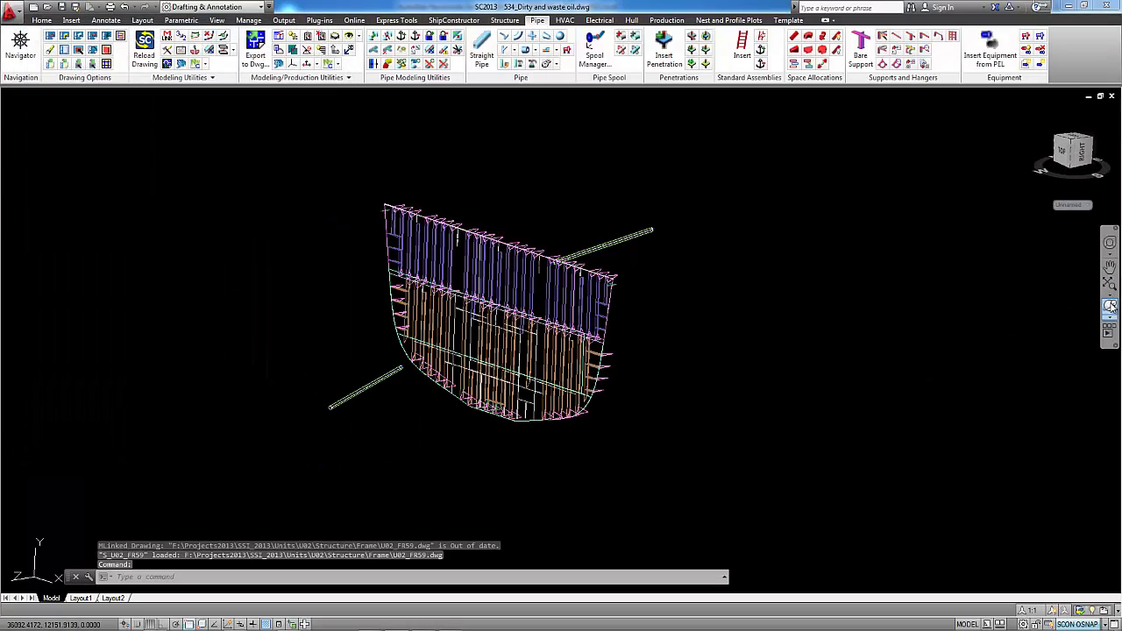
# Orbit to inspect the hull frame, then set U02_FR59_M as the current UCS
pyautogui.keyDown('ctrl'); pyautogui.keyDown('shift'); pyautogui.moveTo(573, 383); pyautogui.dragTo(545, 408, button='middle'); pyautogui.keyUp('shift'); pyautogui.keyUp('ctrl')
pyautogui.keyDown('ctrl'); pyautogui.keyDown('shift'); pyautogui.moveTo(483, 254); pyautogui.dragTo(490, 255, button='middle'); pyautogui.keyUp('shift'); pyautogui.keyUp('ctrl')
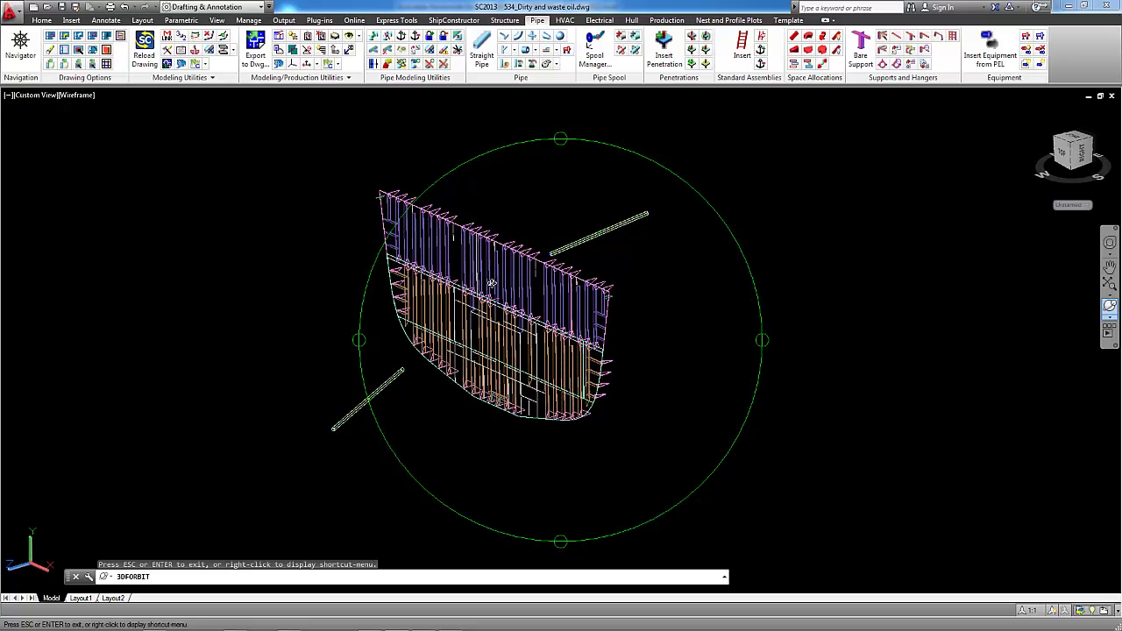
pyautogui.rightClick(492, 296)
pyautogui.click(519, 304)
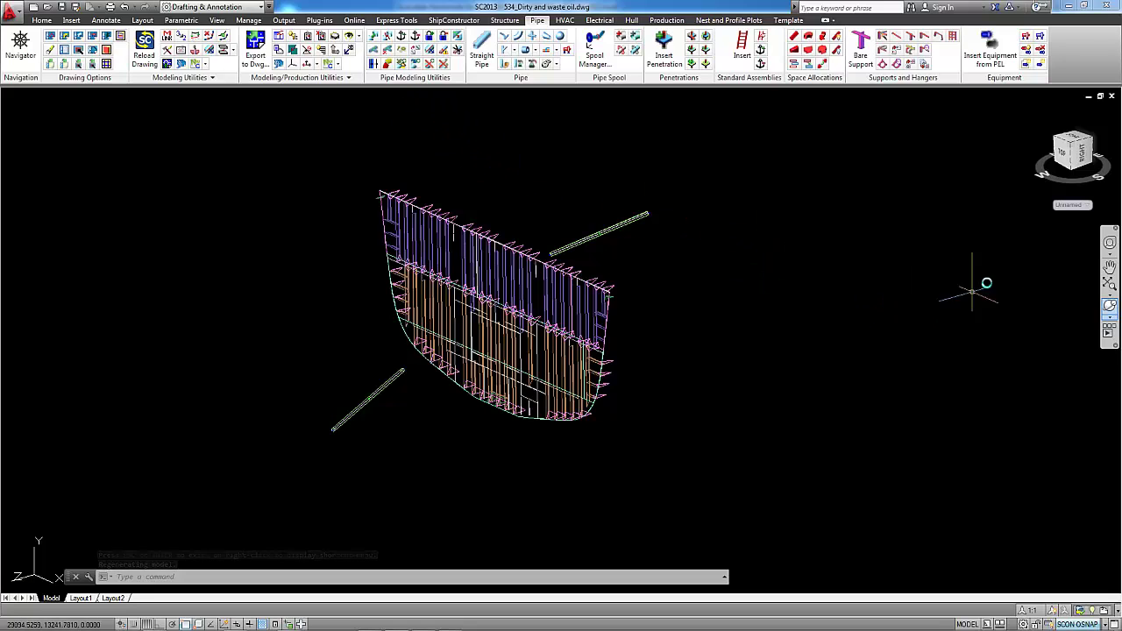
pyautogui.click(1088, 206)
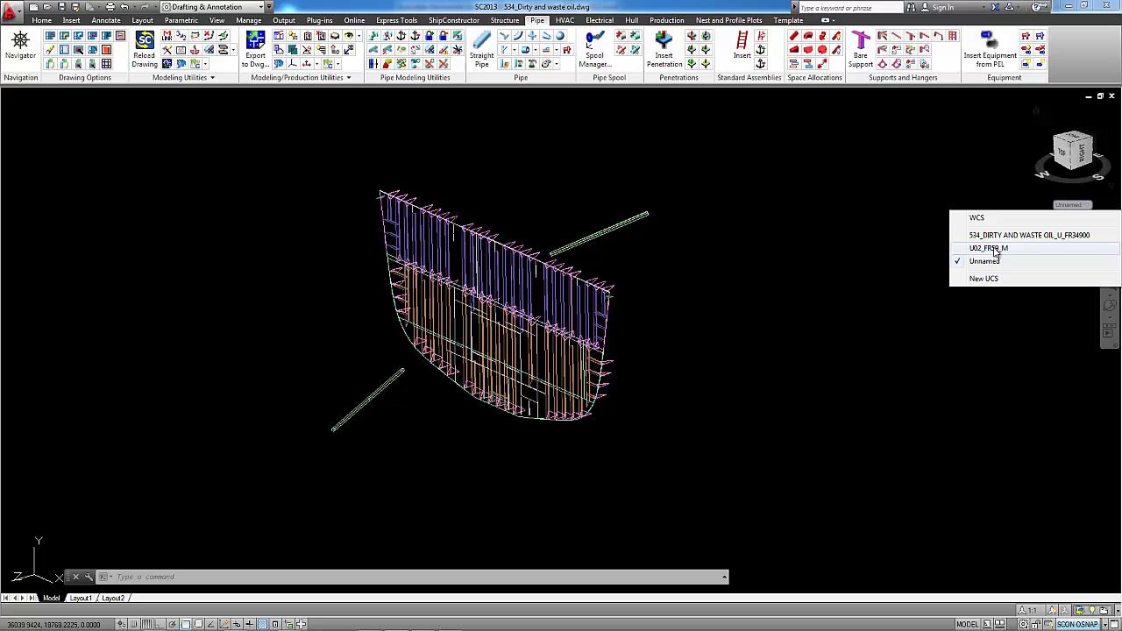
pyautogui.click(993, 248)
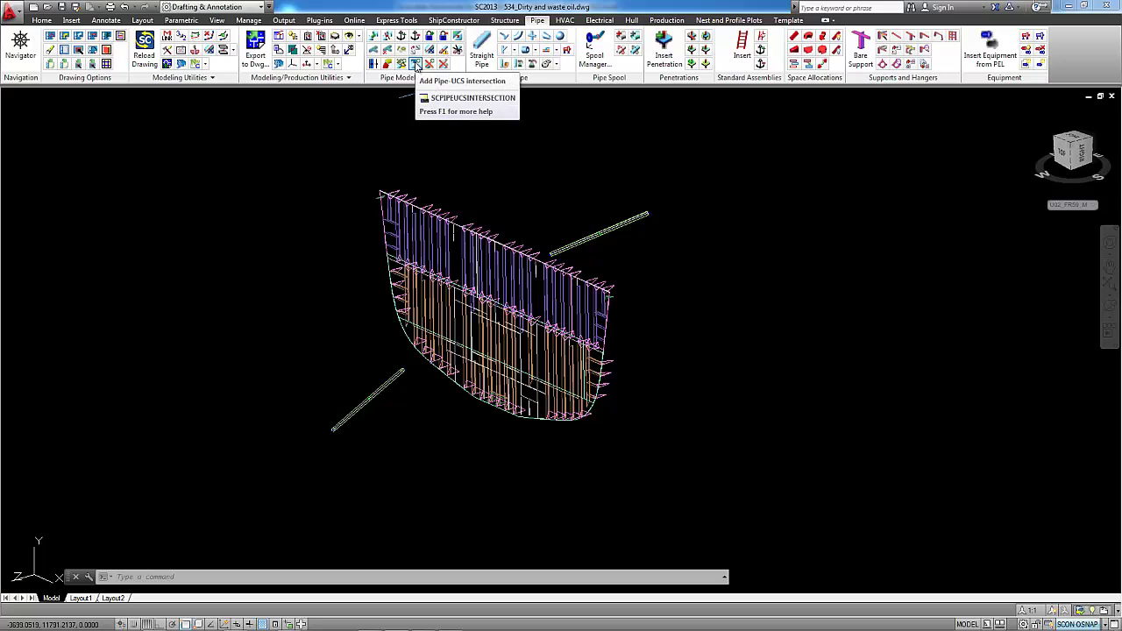
# Add Pipe-UCS intersection markers for the lower and upper pipe ends on the U02_FR59_M plane
pyautogui.click(417, 67)
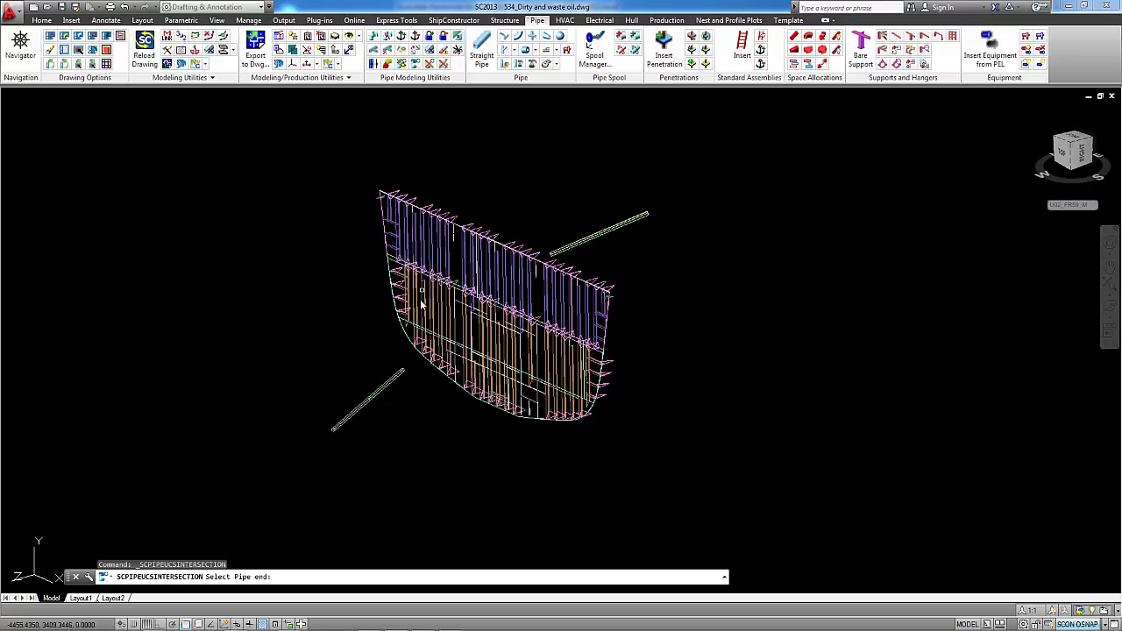
pyautogui.click(401, 377)
pyautogui.rightClick(535, 191)
pyautogui.click(579, 197)
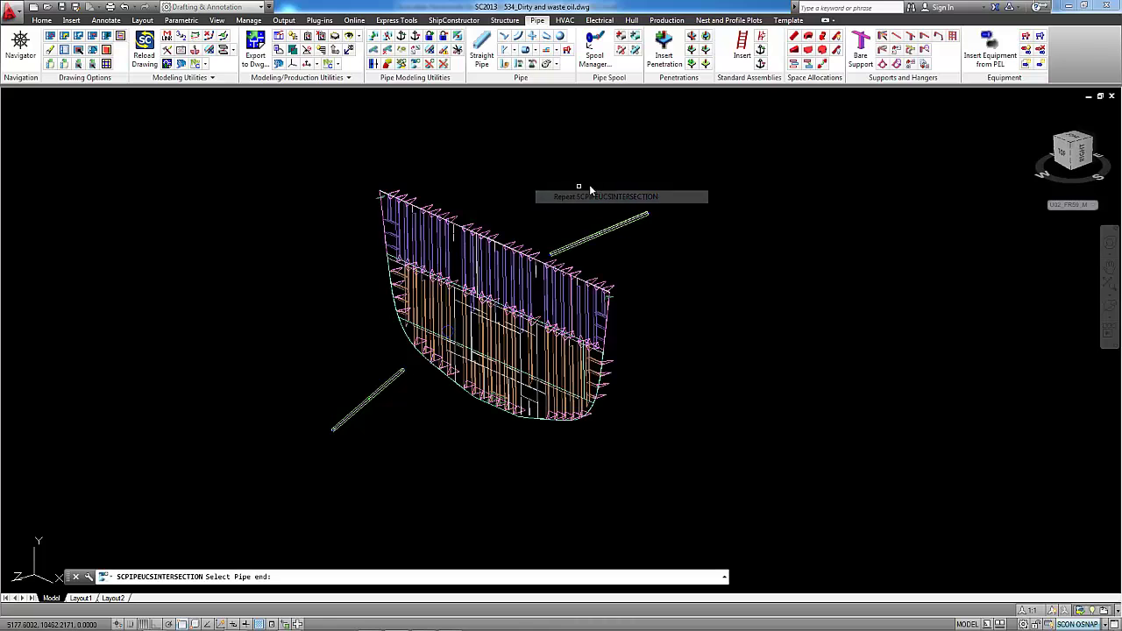
pyautogui.click(567, 253)
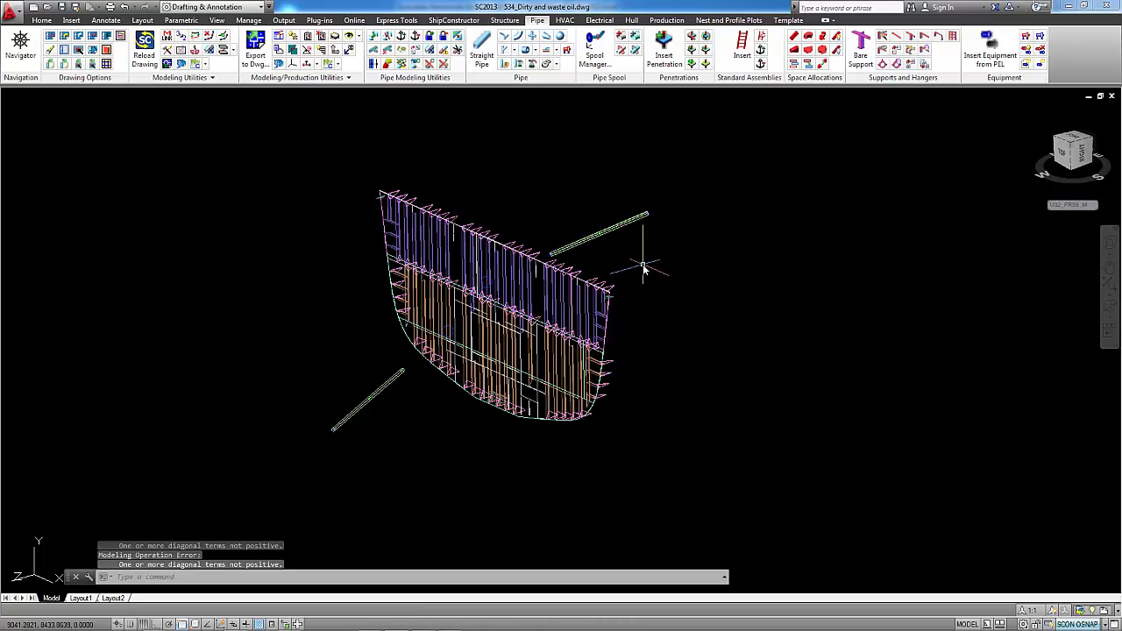
pyautogui.scroll(5, 445, 333)
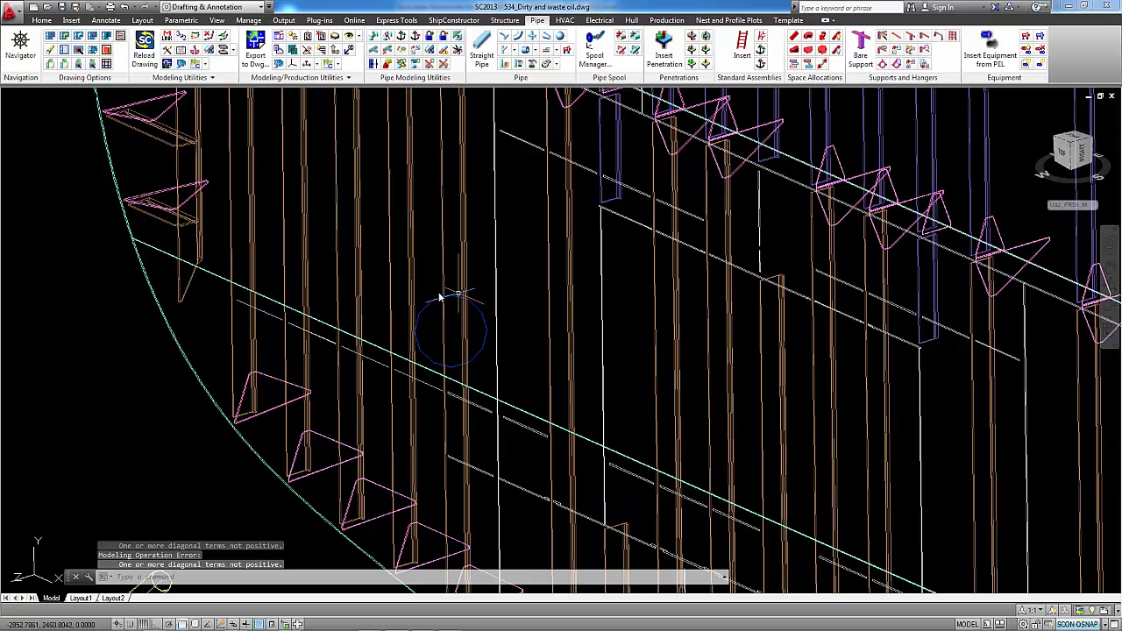
pyautogui.scroll(-3, 445, 333)
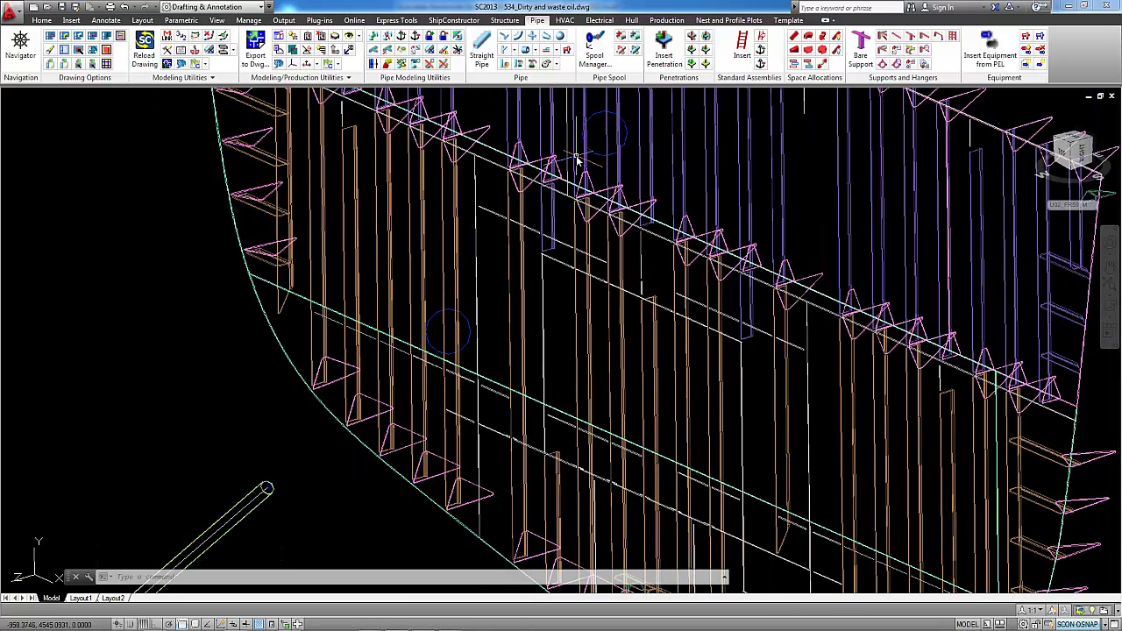
pyautogui.scroll(-3, 595, 163)
pyautogui.moveTo(626, 149); pyautogui.dragTo(571, 205, button='middle')
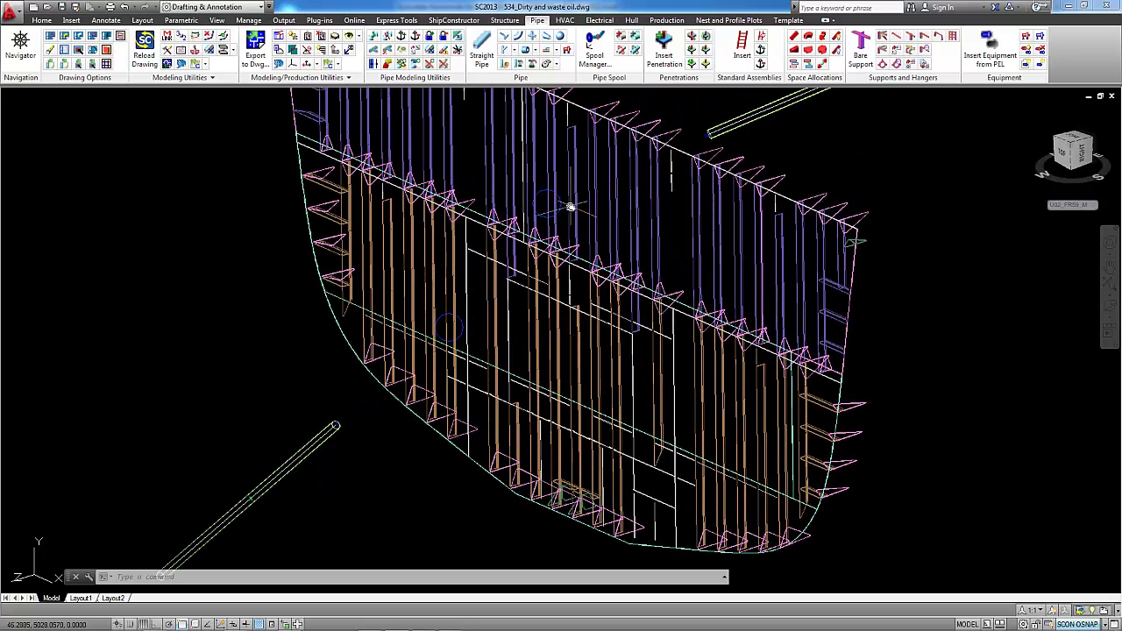
# Toggle highlighting on all HEP-UCS intersections and inspect the pipe ends
pyautogui.click(404, 66)
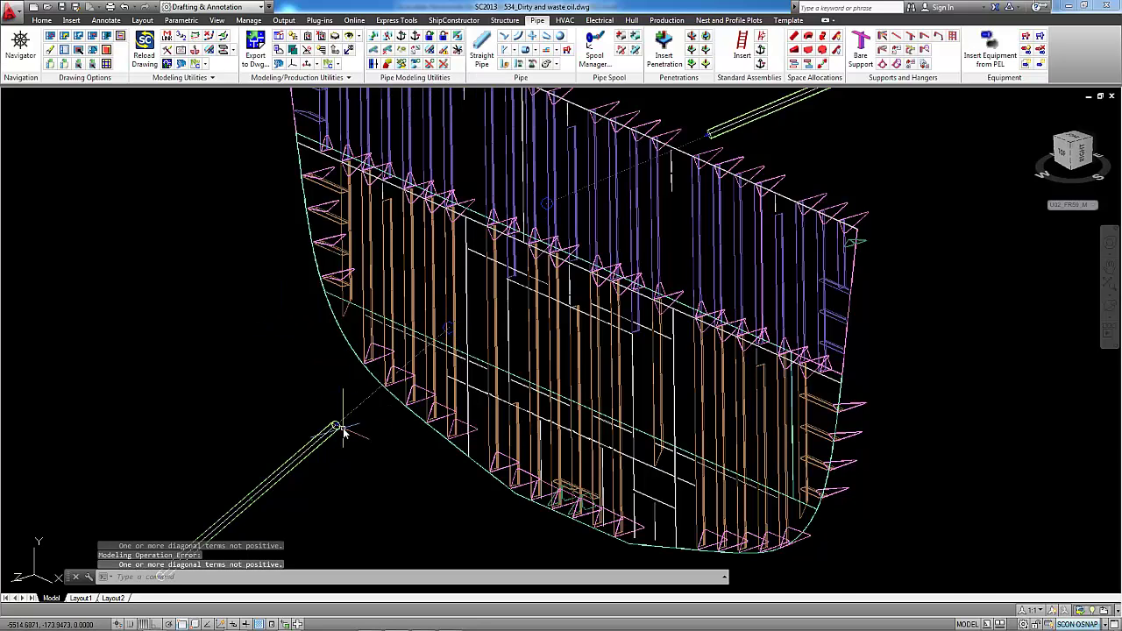
pyautogui.scroll(4, 333, 428)
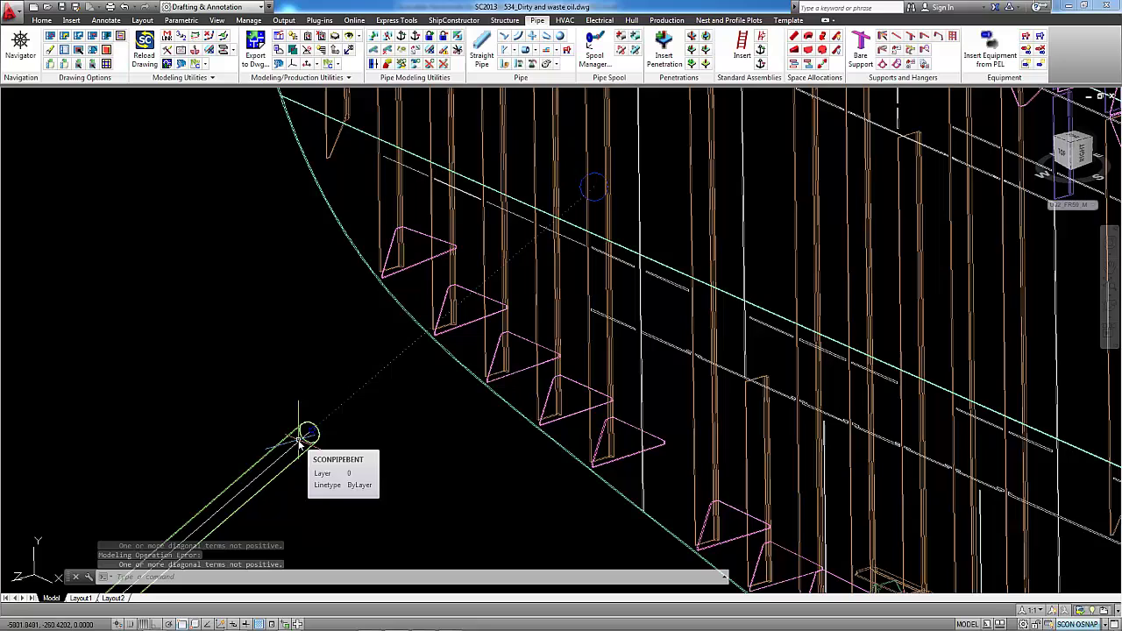
pyautogui.moveTo(303, 443); pyautogui.dragTo(336, 416, button='middle')
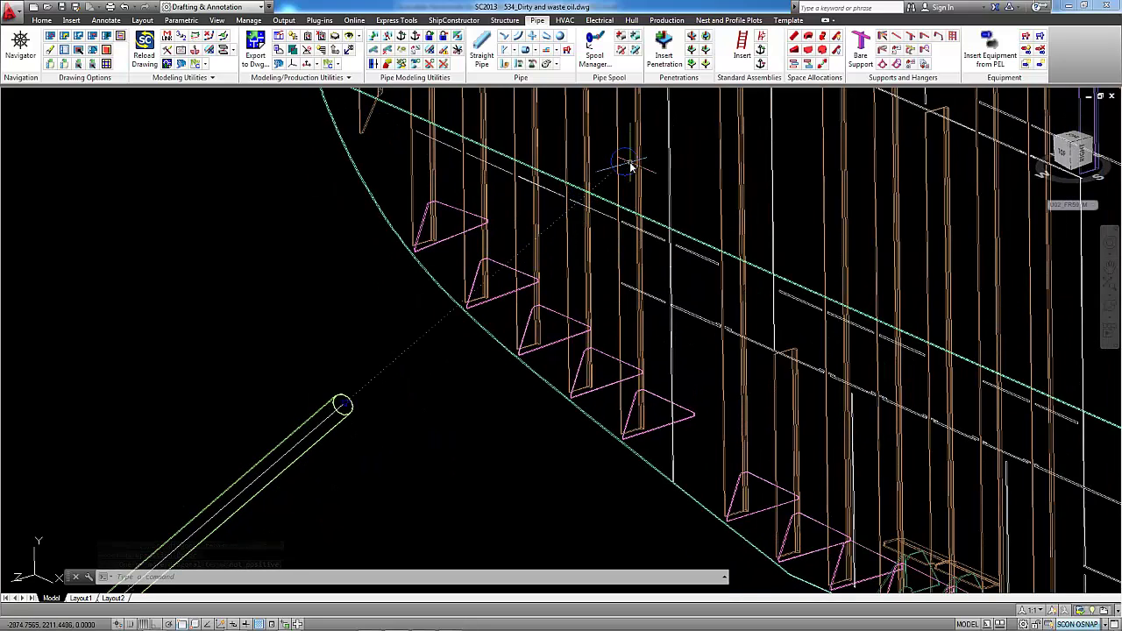
pyautogui.moveTo(621, 168); pyautogui.dragTo(567, 201, button='middle')
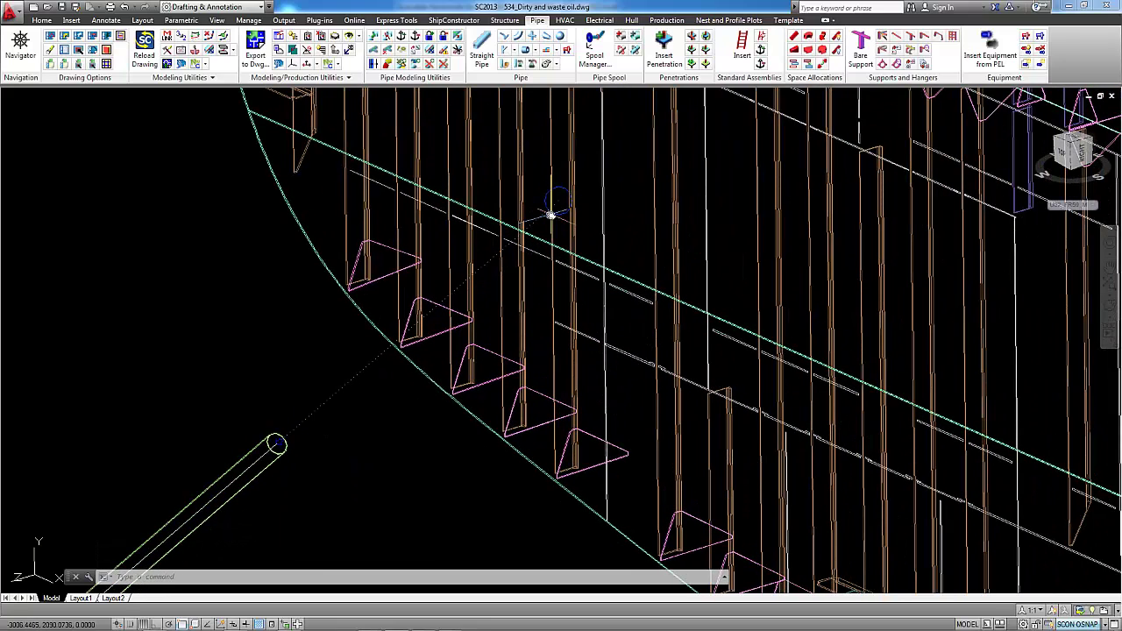
pyautogui.scroll(-3, 495, 254)
pyautogui.scroll(-3, 495, 254)
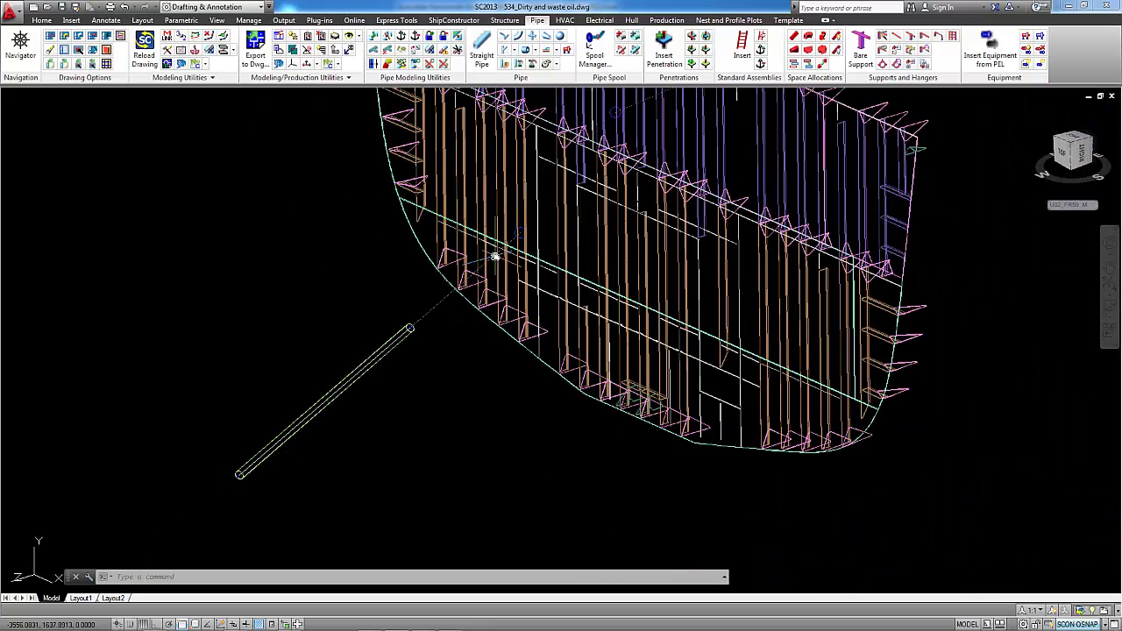
pyautogui.keyDown('shift'); pyautogui.moveTo(494, 253); pyautogui.dragTo(426, 366, button='middle'); pyautogui.keyUp('shift')
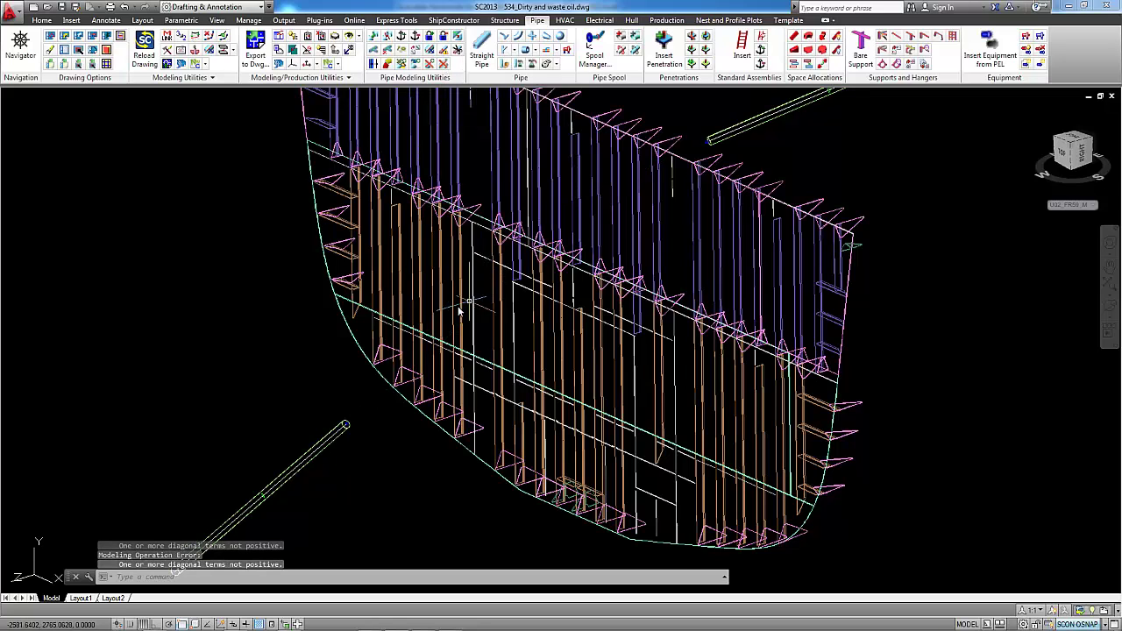
pyautogui.scroll(-2, 463, 302)
pyautogui.moveTo(553, 320); pyautogui.dragTo(538, 338, button='middle')
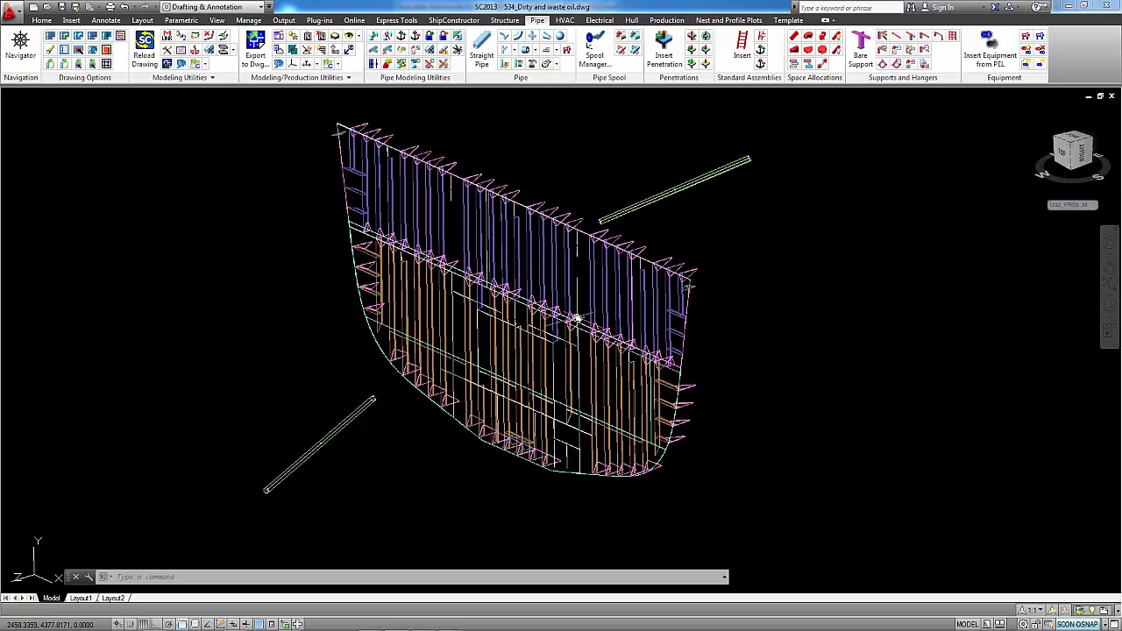
pyautogui.moveTo(576, 320); pyautogui.dragTo(546, 336, button='middle')
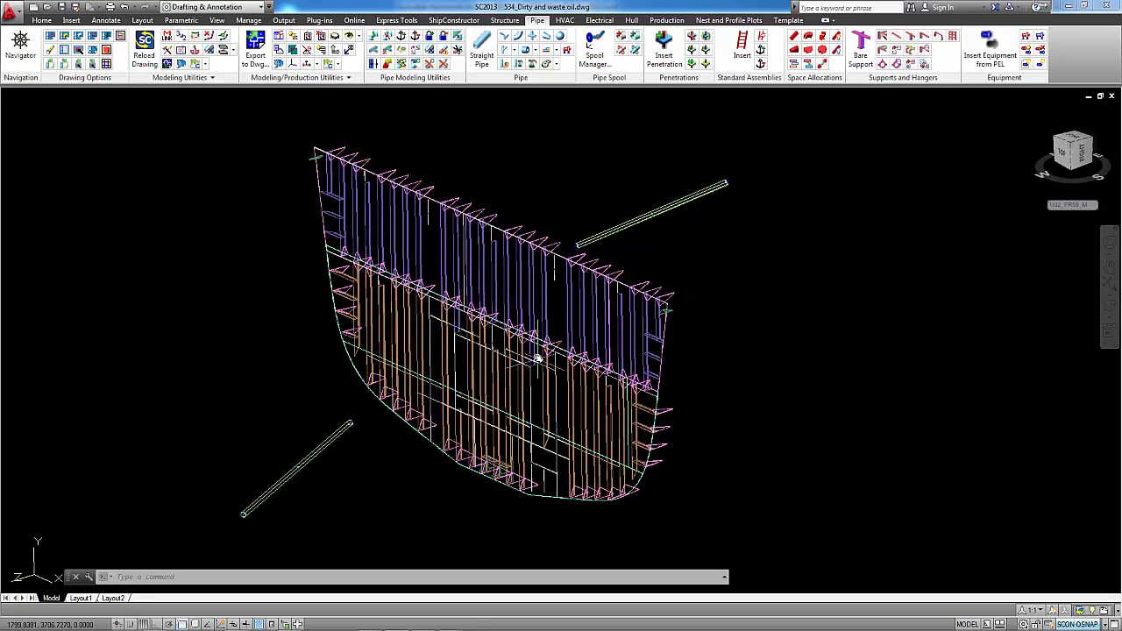
# Make U02_FR59_M the current UCS from the coordinate system list
pyautogui.click(1093, 206)
pyautogui.click(1085, 222)
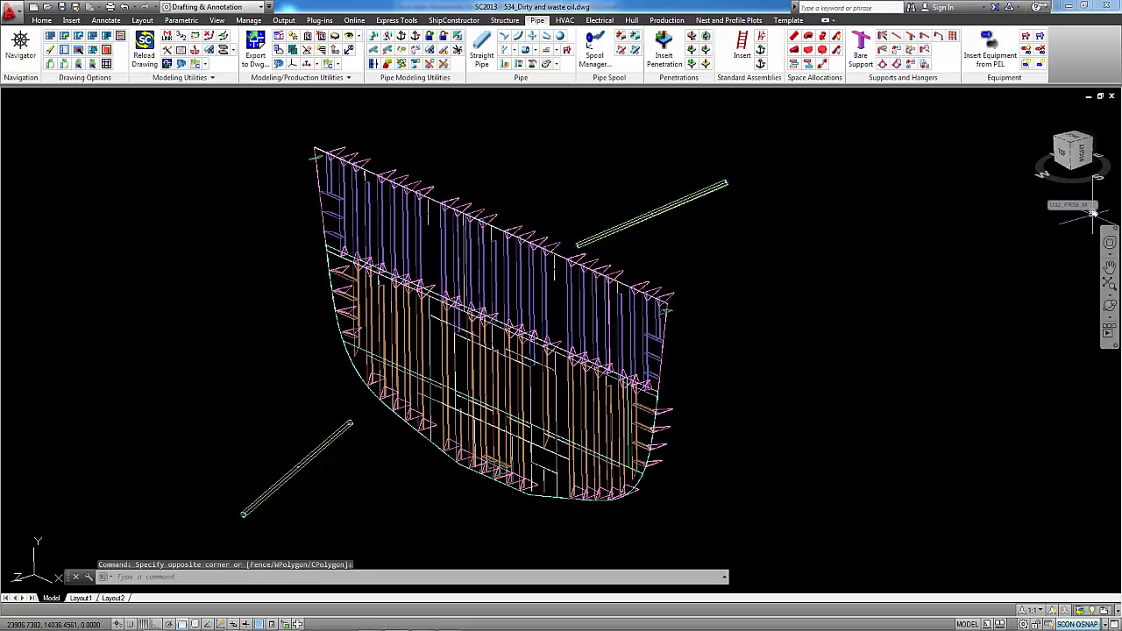
pyautogui.click(1071, 204)
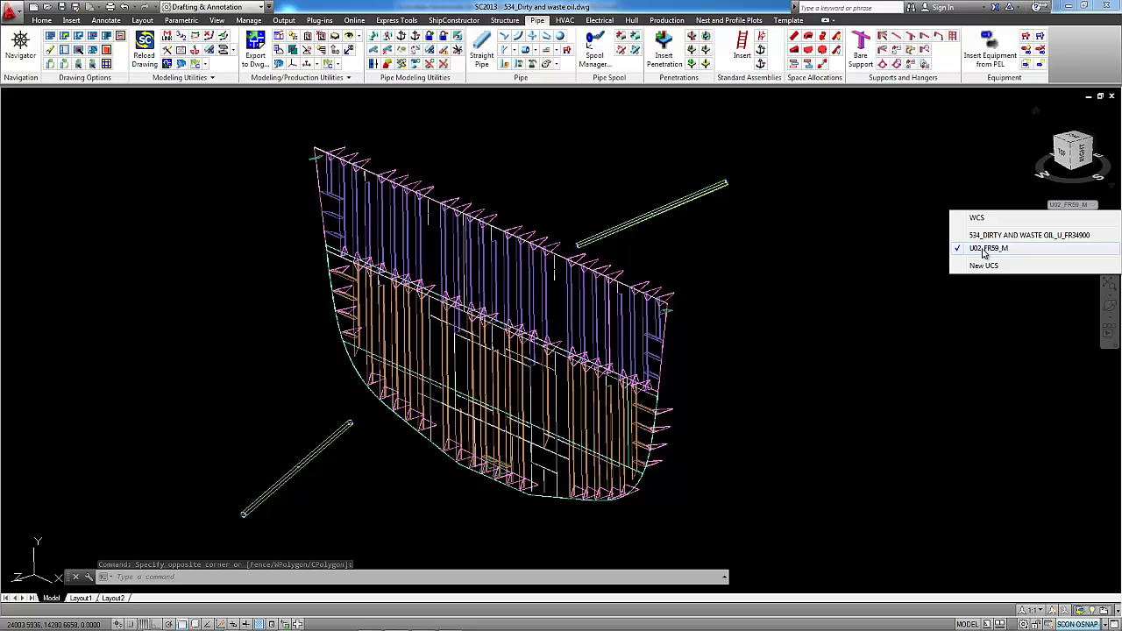
pyautogui.click(986, 249)
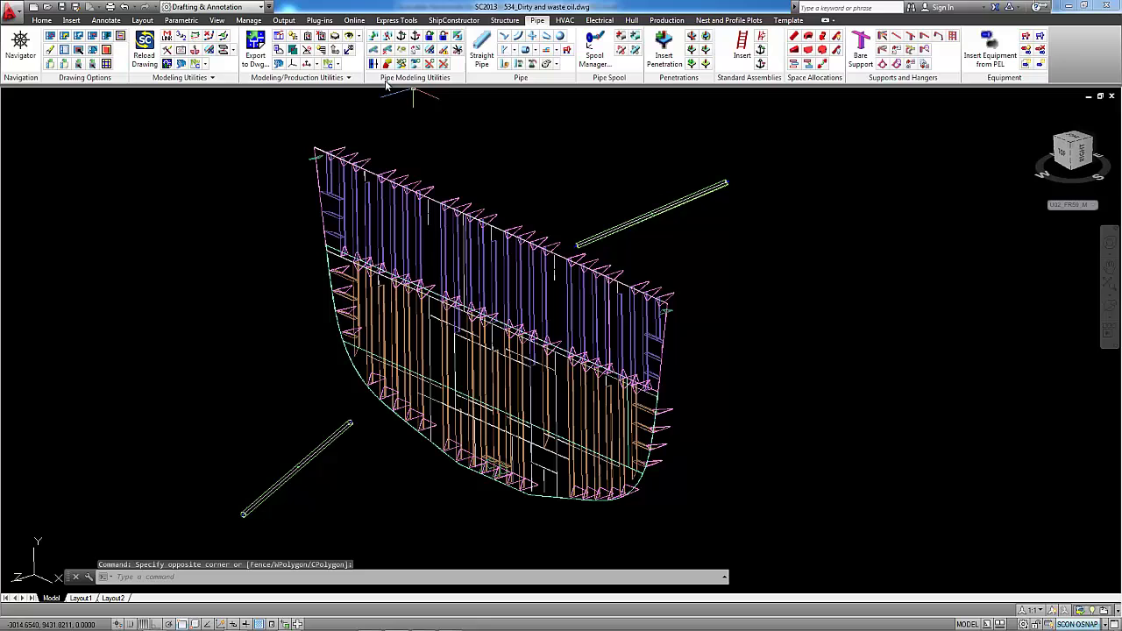
# Move the UCS 500 mm aft (relative) along Z, activating 534_DIRTY AND WASTE OIL_U_FR34900
pyautogui.click(334, 52)
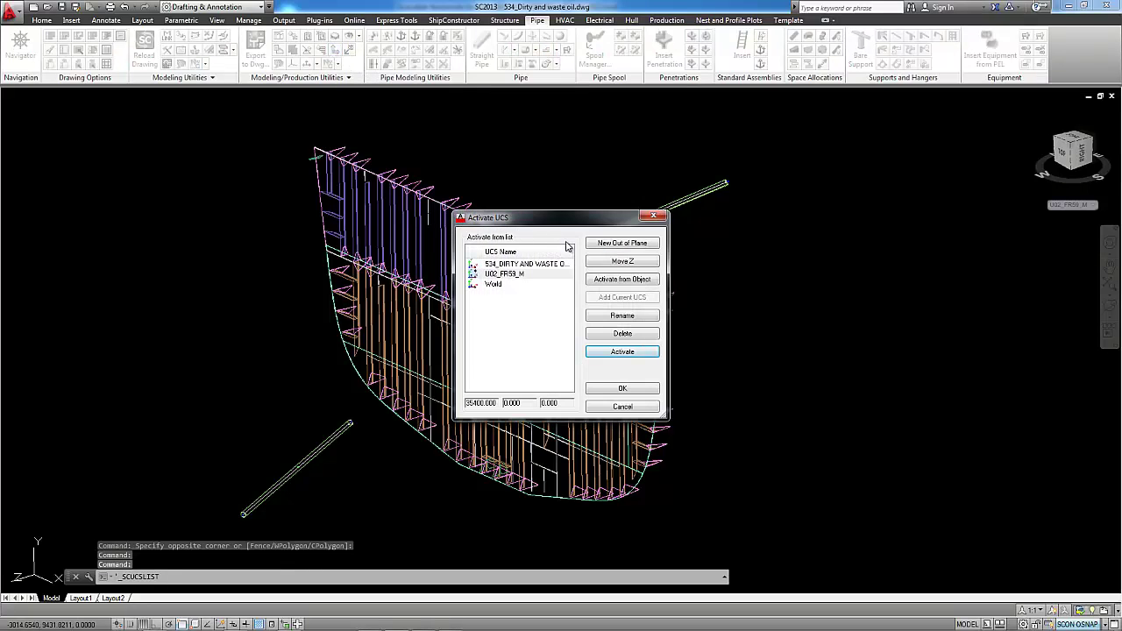
pyautogui.click(606, 262)
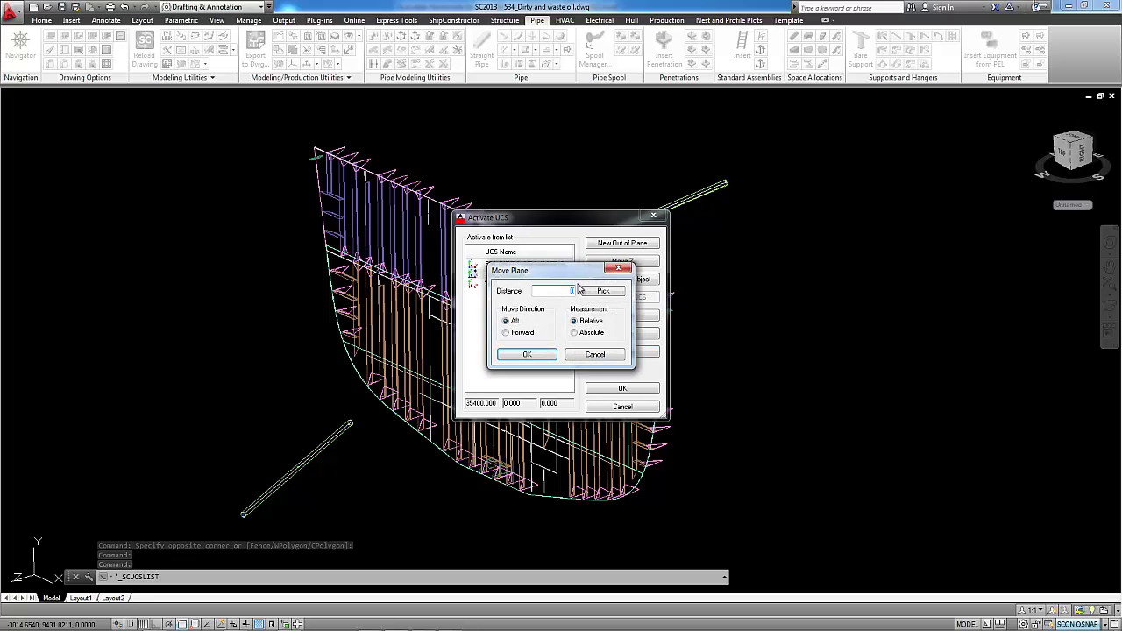
pyautogui.write('500')
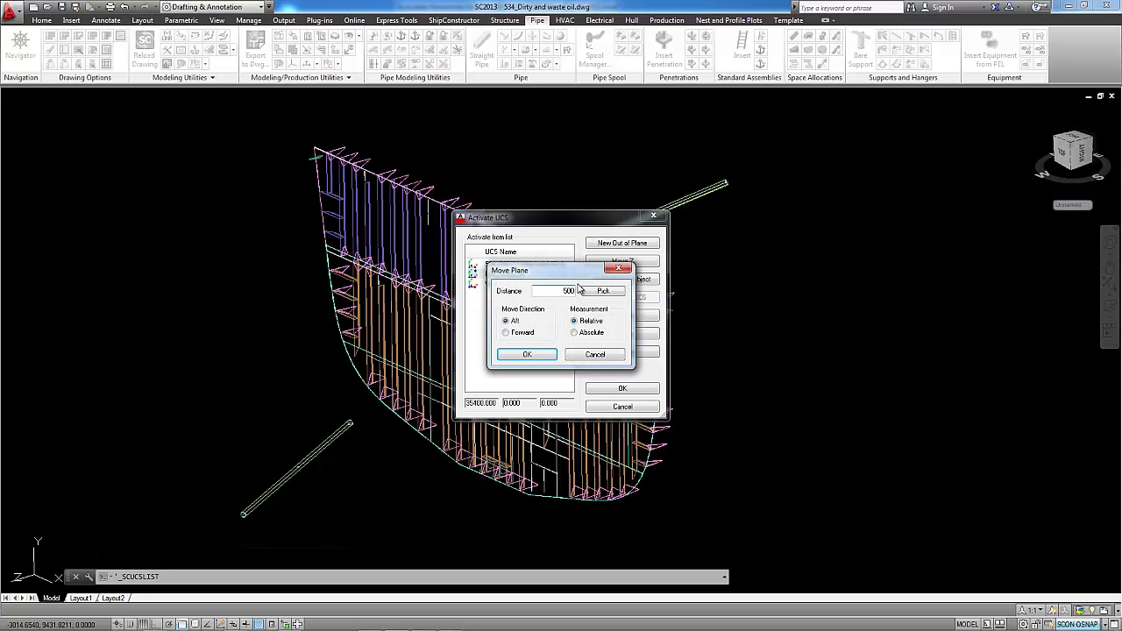
pyautogui.click(540, 357)
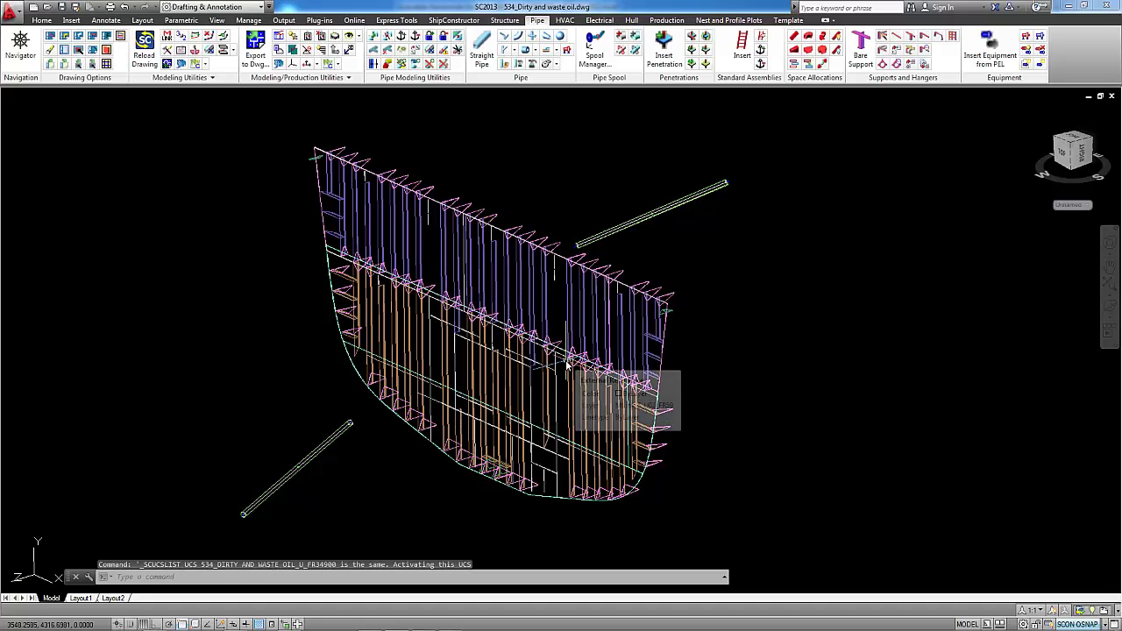
# Hide the hull model with SCHIDE
pyautogui.click(335, 36)
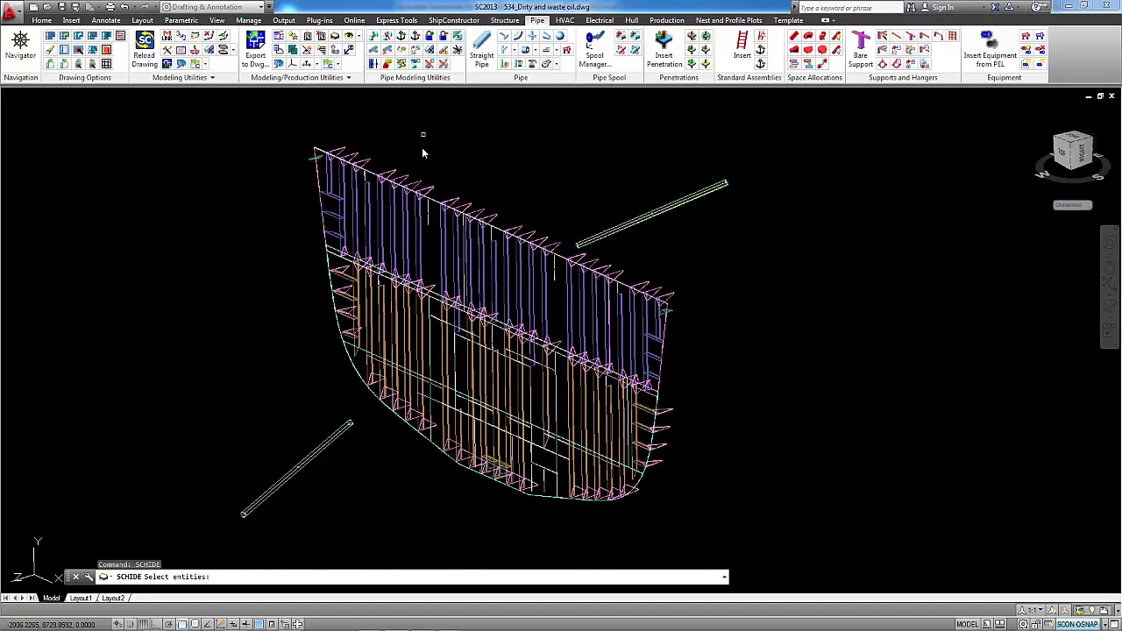
pyautogui.click(421, 200)
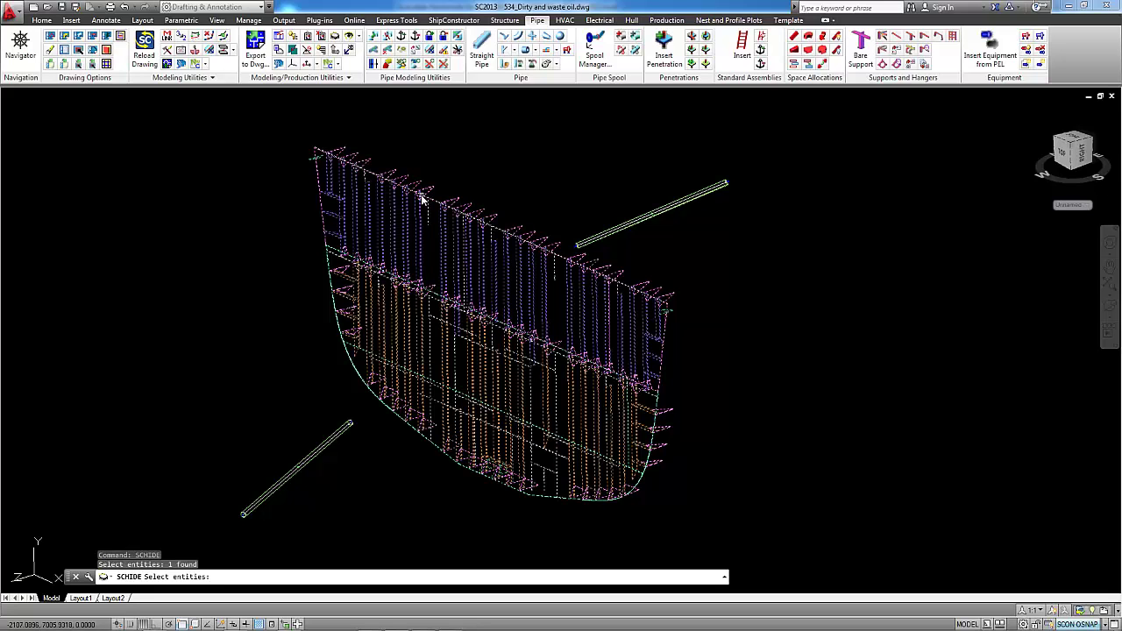
pyautogui.press('Return')
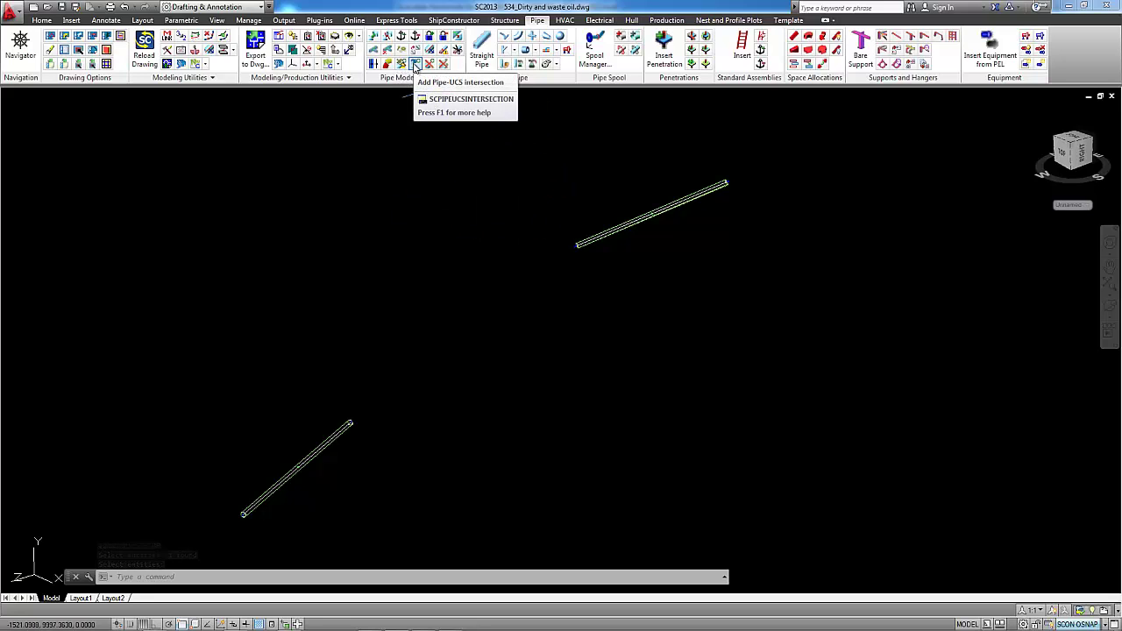
# Add Pipe-UCS intersection points for the lower and upper pipe ends on the offset plane
pyautogui.click(415, 65)
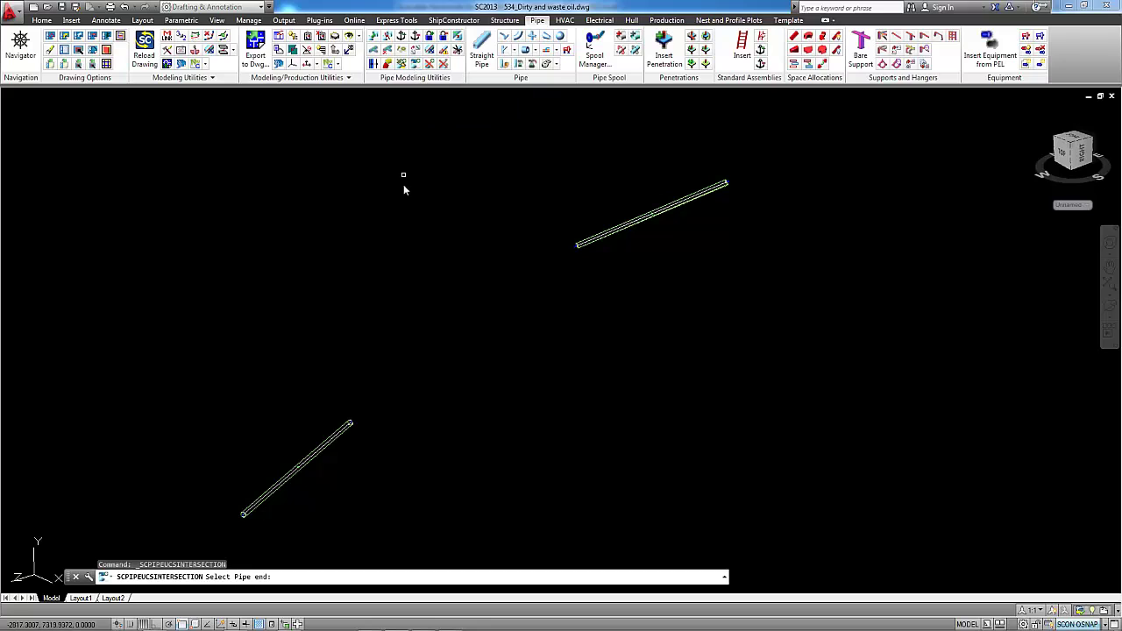
pyautogui.click(348, 424)
pyautogui.rightClick(509, 275)
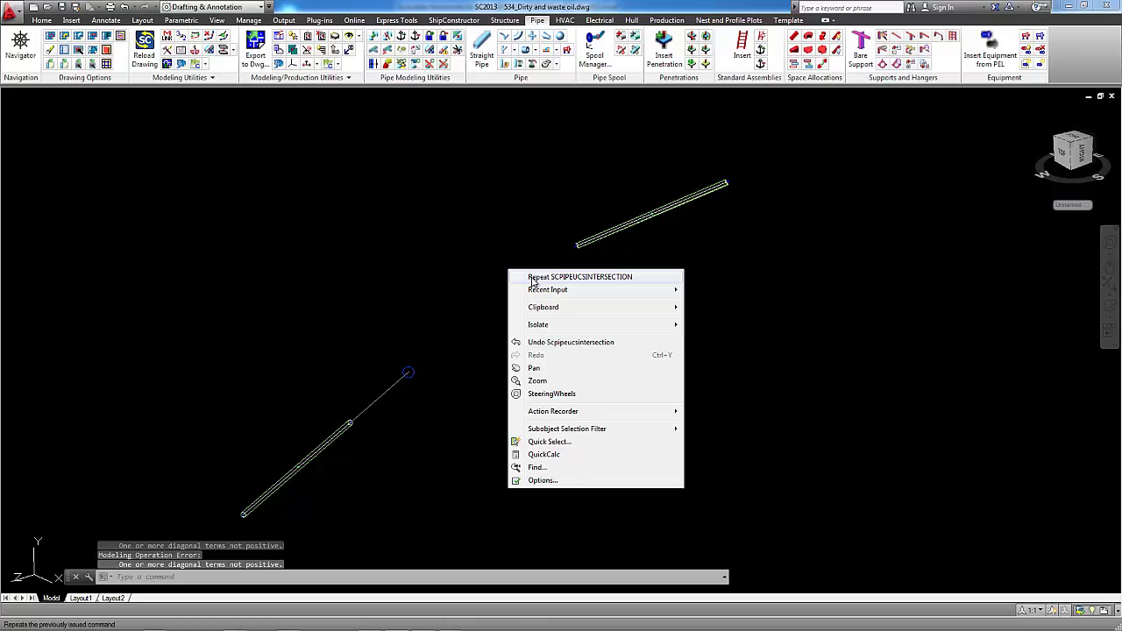
pyautogui.click(526, 277)
pyautogui.click(603, 244)
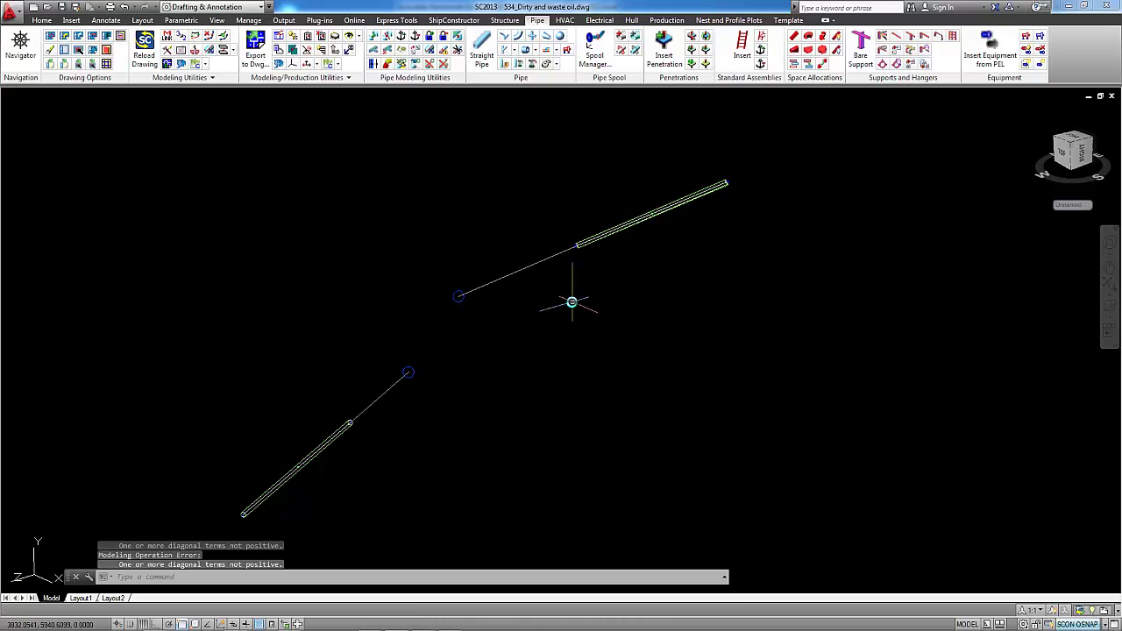
# Draw a straight pipe from the lower to the upper intersection marker and orbit to check it
pyautogui.click(482, 53)
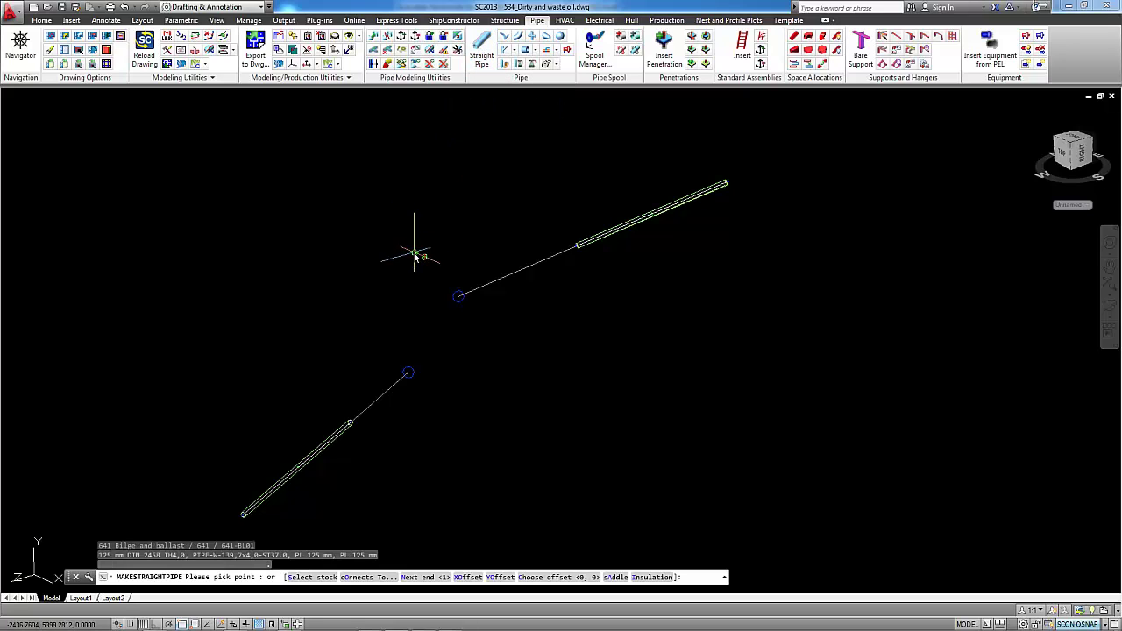
pyautogui.click(390, 386)
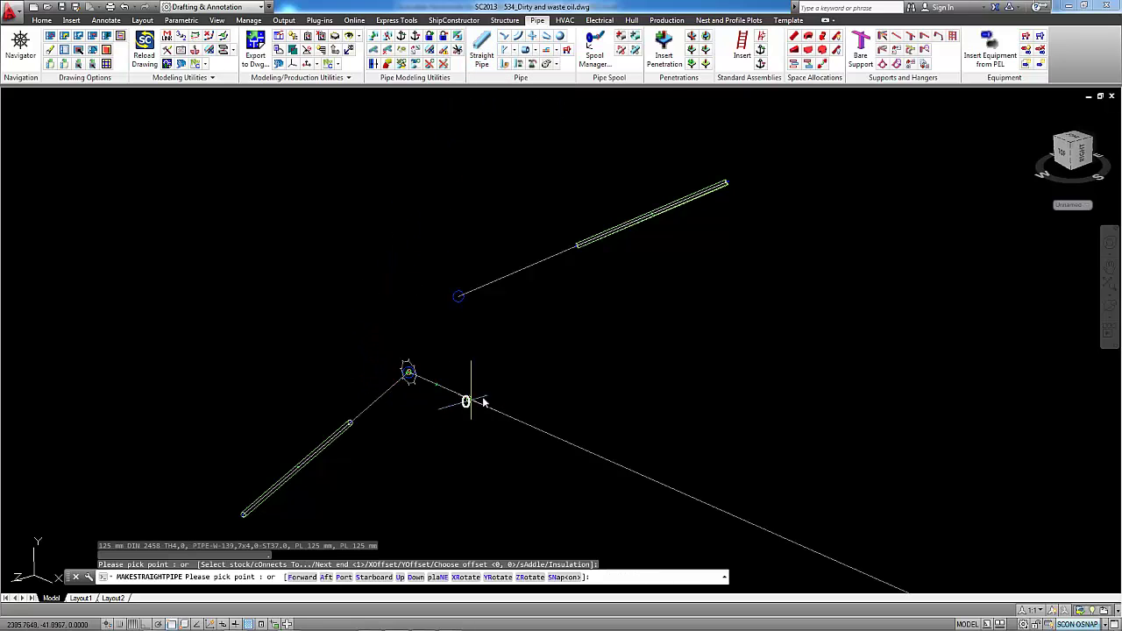
pyautogui.click(479, 295)
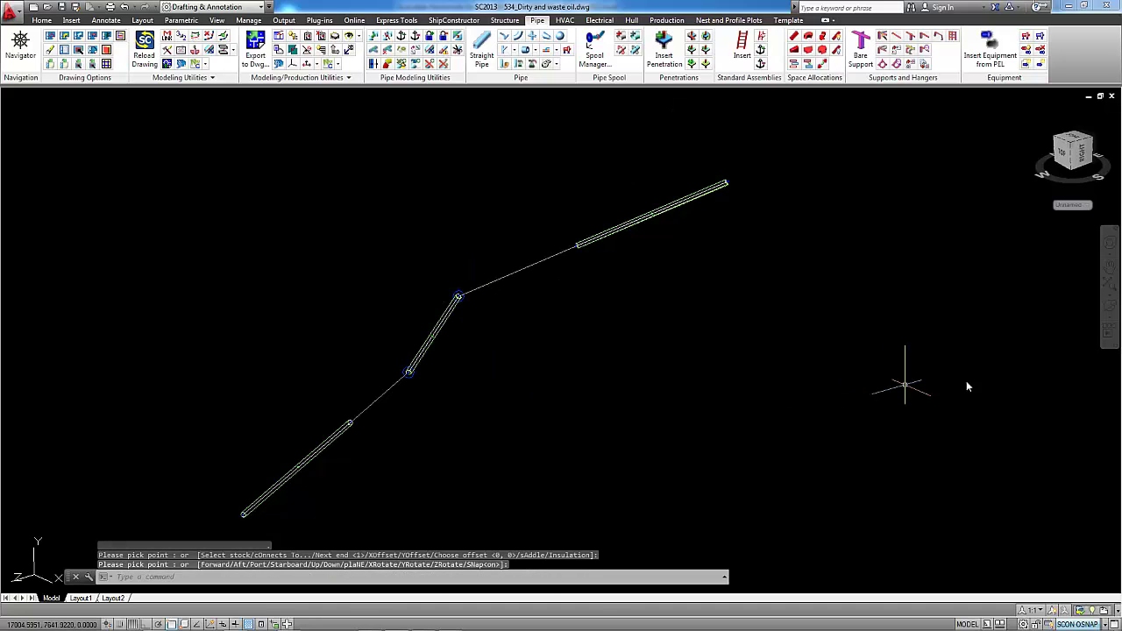
pyautogui.click(1109, 305)
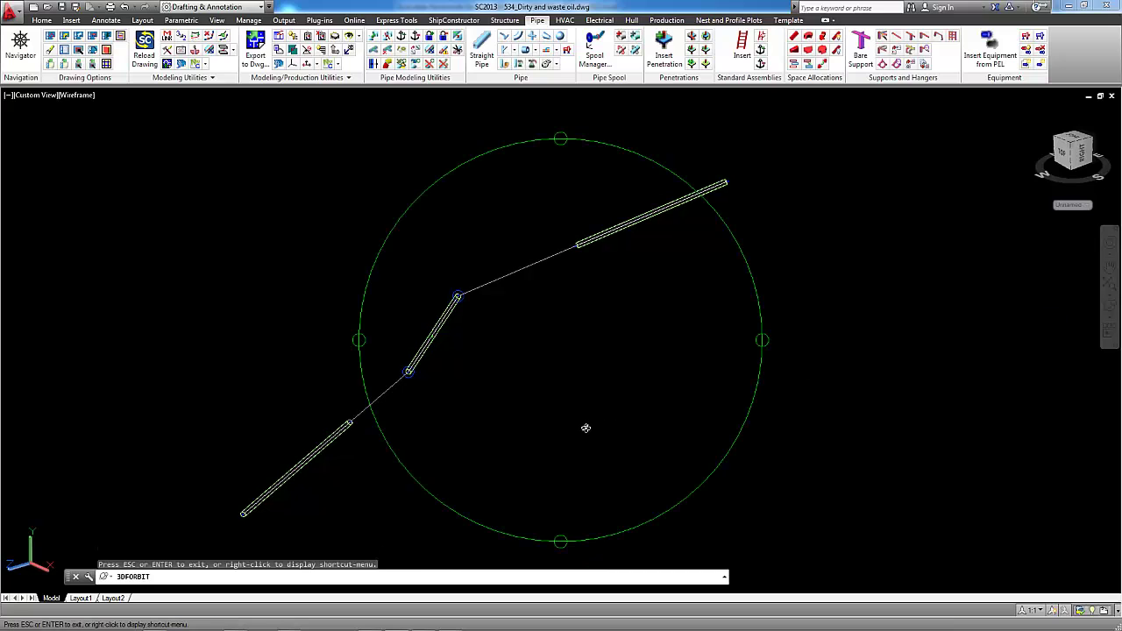
pyautogui.moveTo(579, 454); pyautogui.dragTo(546, 418)
pyautogui.rightClick(532, 363)
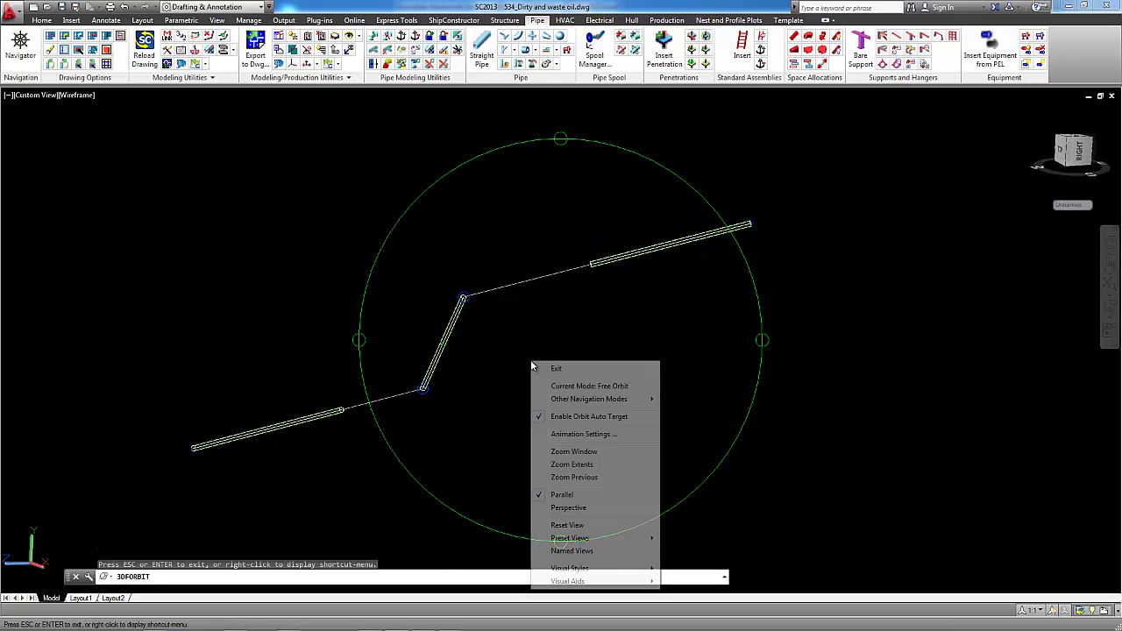
pyautogui.click(556, 369)
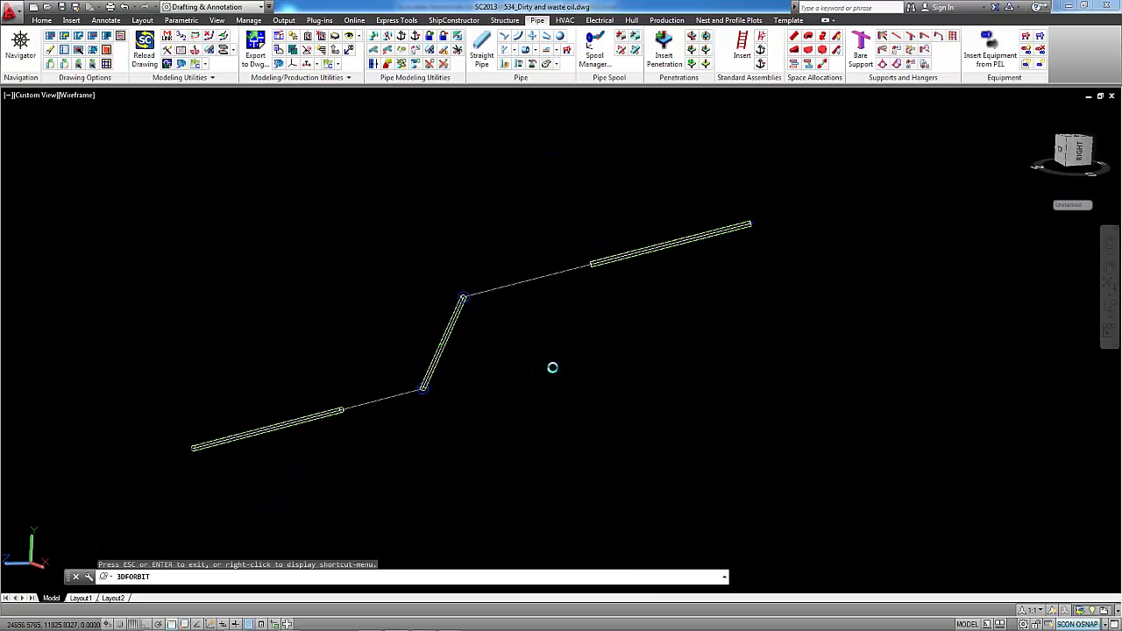
# Place an elbow in inTersection mode at the lower pipe junction
pyautogui.click(518, 37)
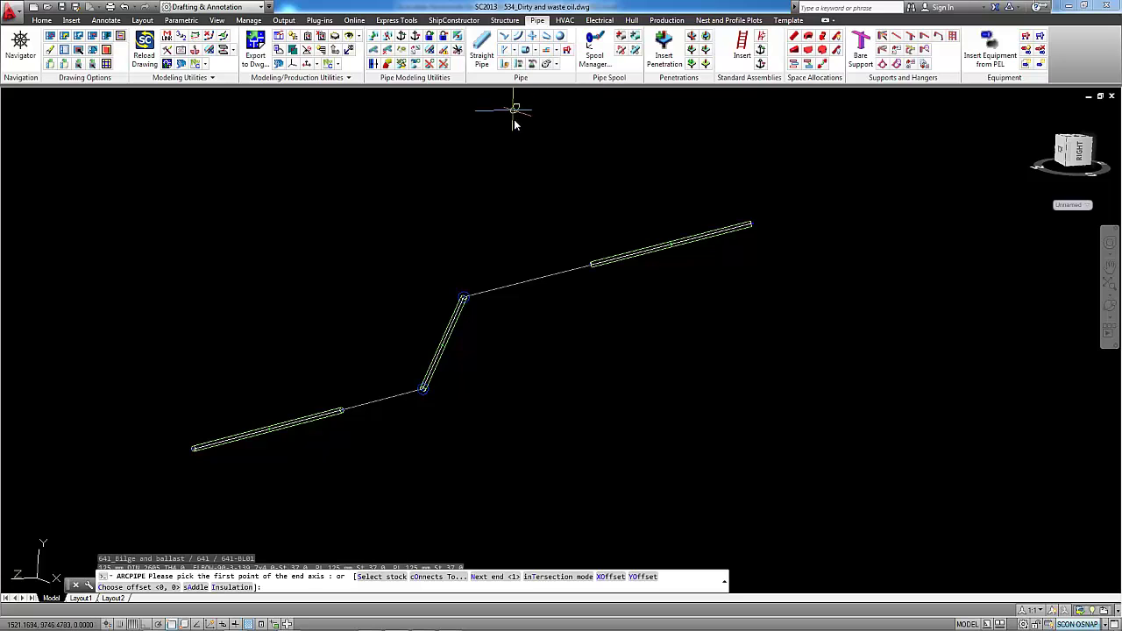
pyautogui.scroll(6, 512, 255)
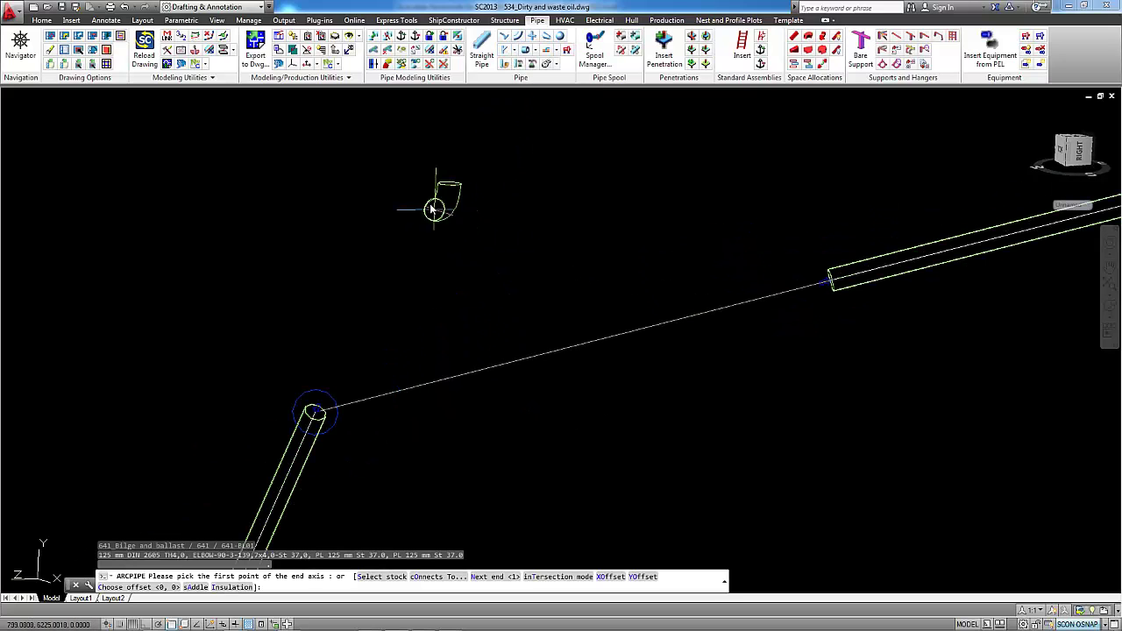
pyautogui.rightClick(428, 203)
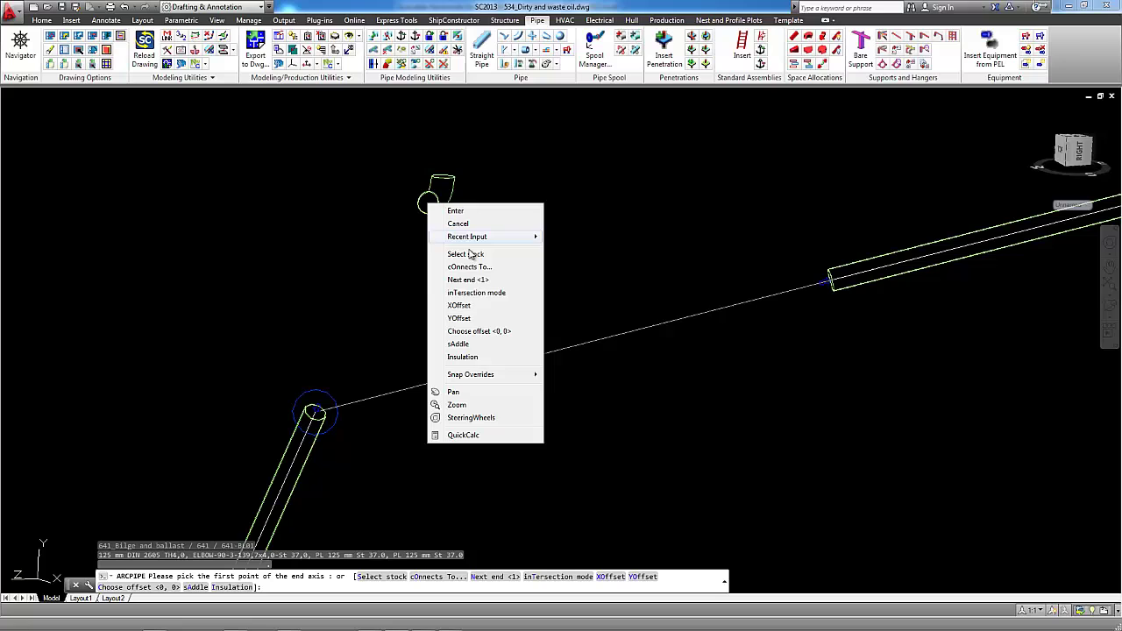
pyautogui.click(473, 295)
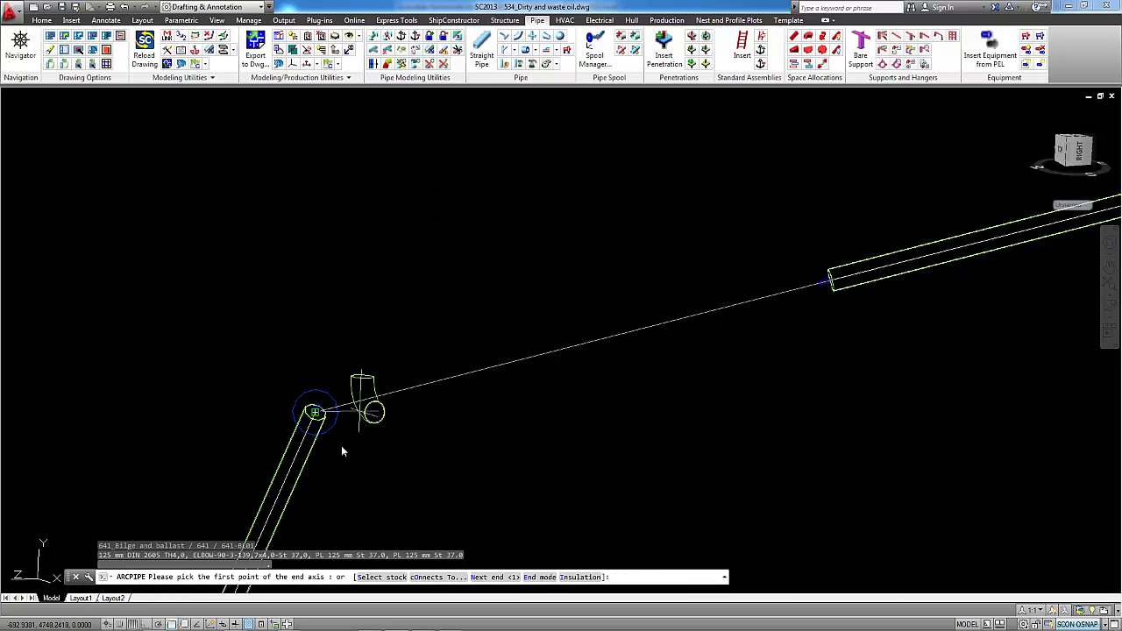
pyautogui.click(299, 468)
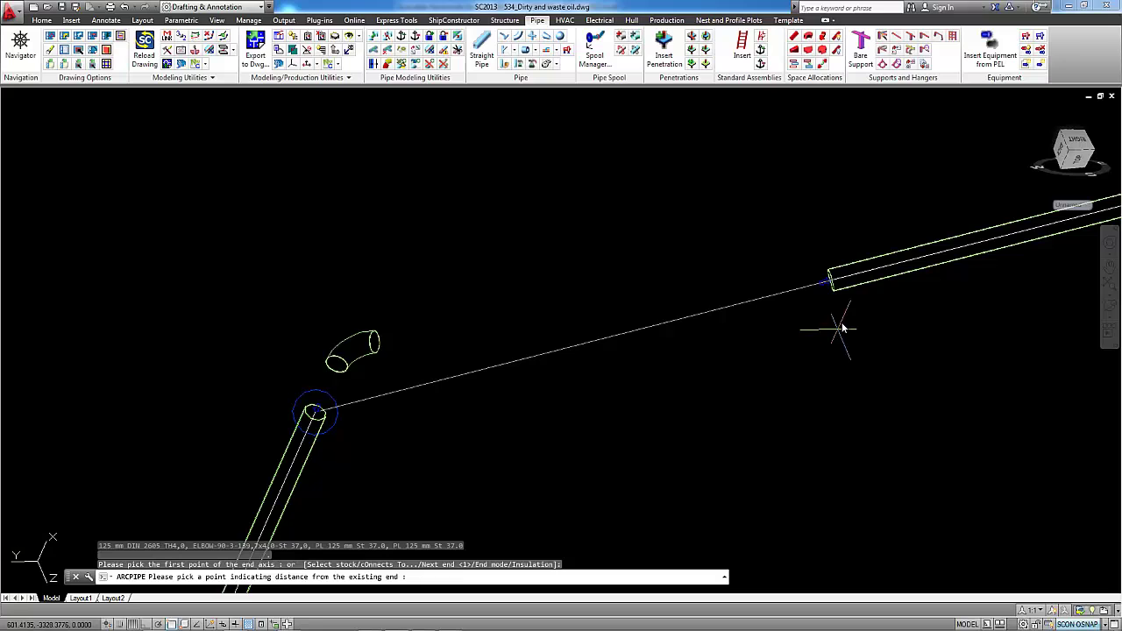
pyautogui.click(850, 279)
pyautogui.click(851, 278)
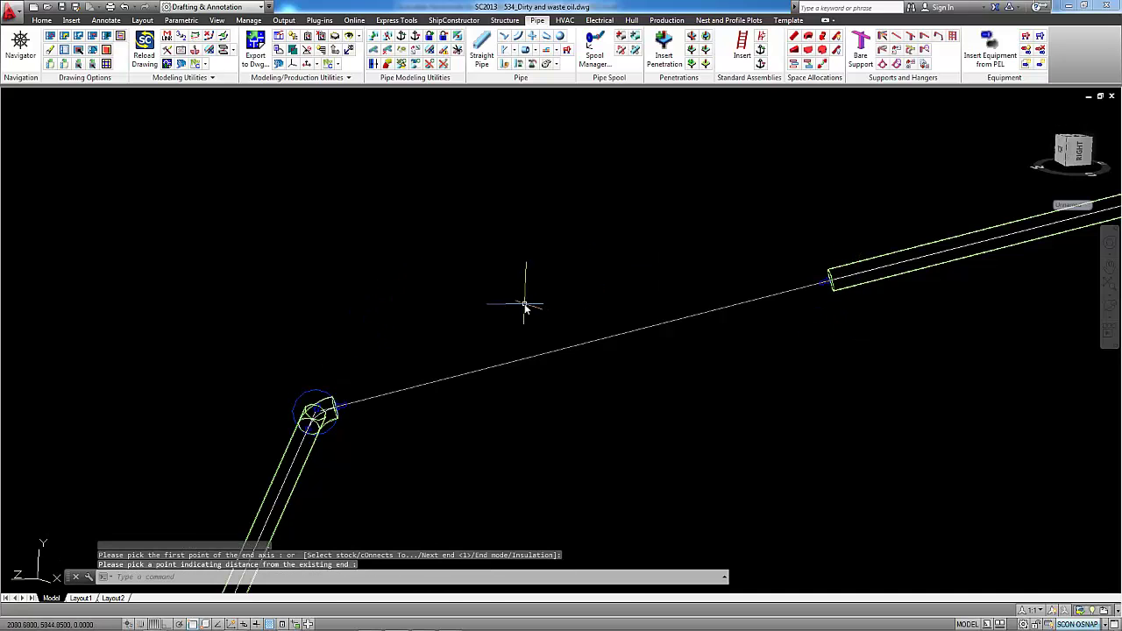
pyautogui.scroll(-3, 569, 282)
pyautogui.keyDown('shift'); pyautogui.moveTo(574, 275); pyautogui.dragTo(426, 439, button='middle'); pyautogui.keyUp('shift')
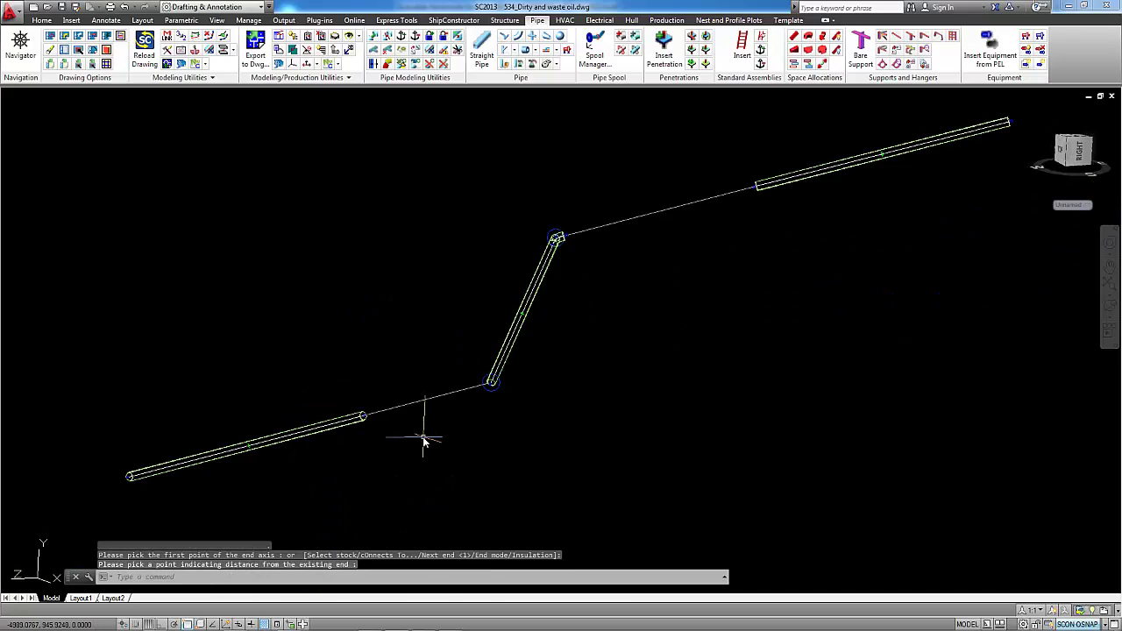
pyautogui.scroll(4, 423, 438)
pyautogui.press('Escape')
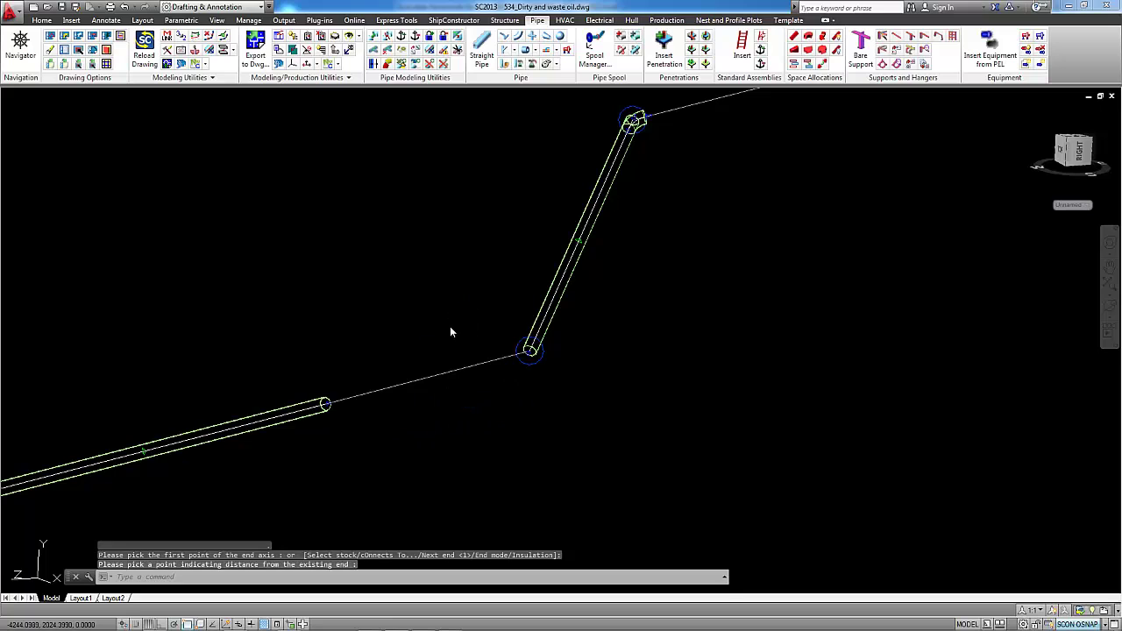
# Place the second elbow in inTersection mode at the upper junction, accepting additional elbows (Yes)
pyautogui.press('Return')
pyautogui.scroll(4, 537, 336)
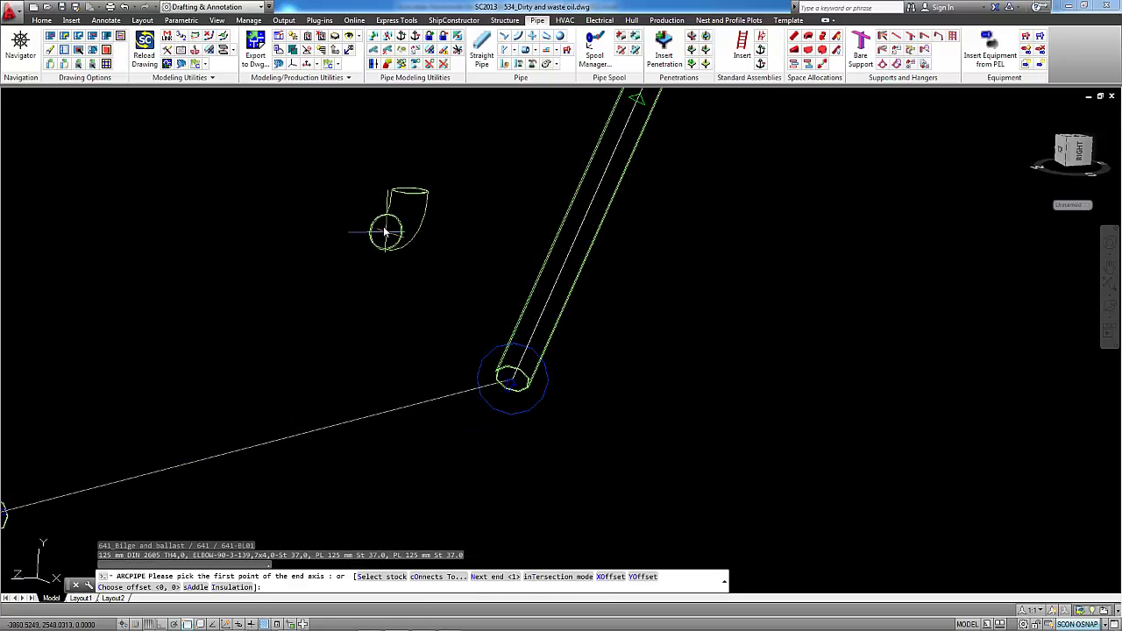
pyautogui.rightClick(379, 221)
pyautogui.click(414, 311)
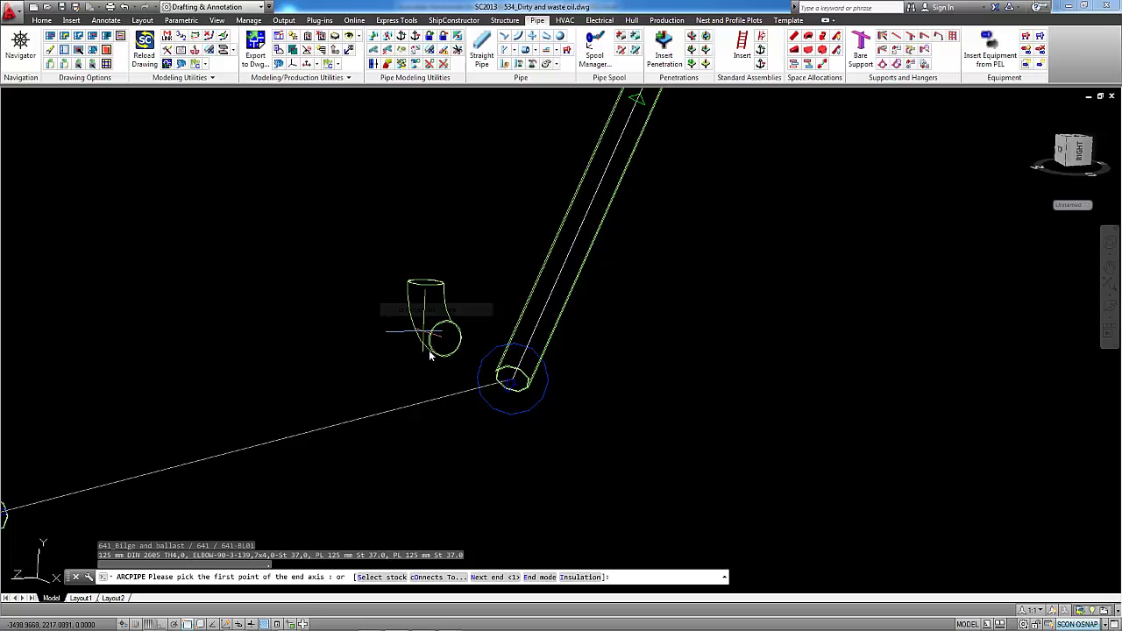
pyautogui.click(543, 336)
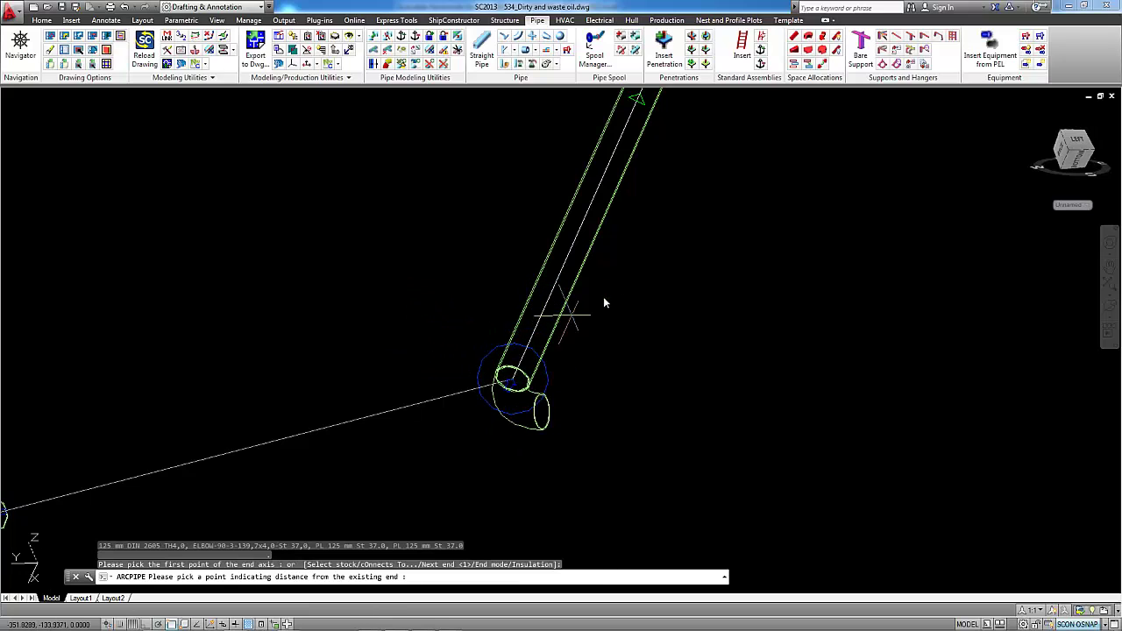
pyautogui.click(392, 385)
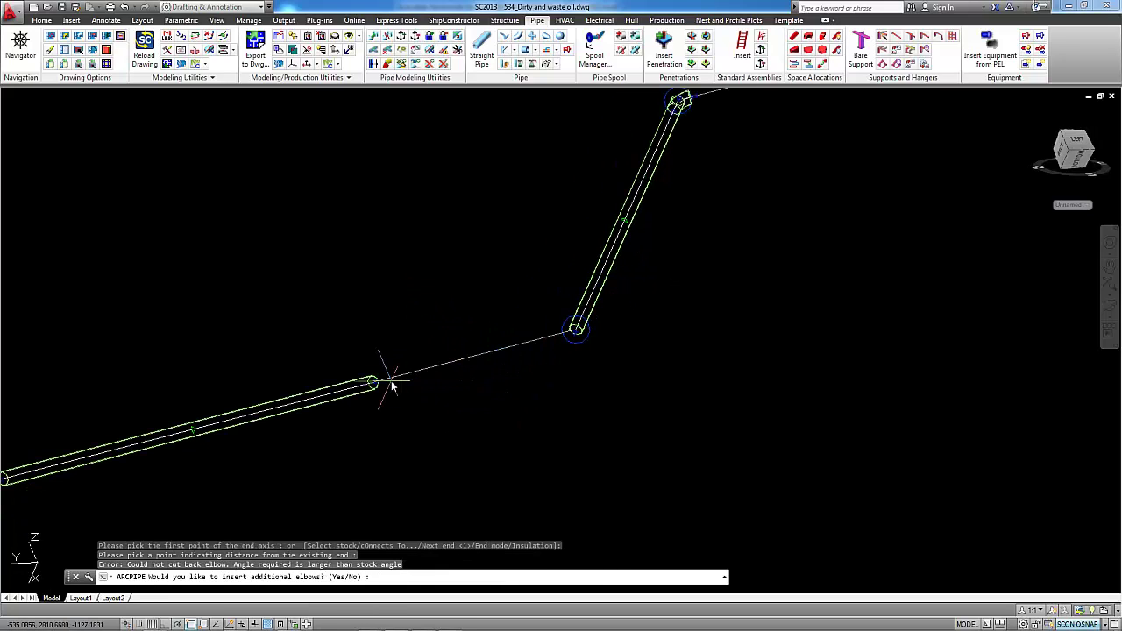
pyautogui.write('y')
pyautogui.press('Return')
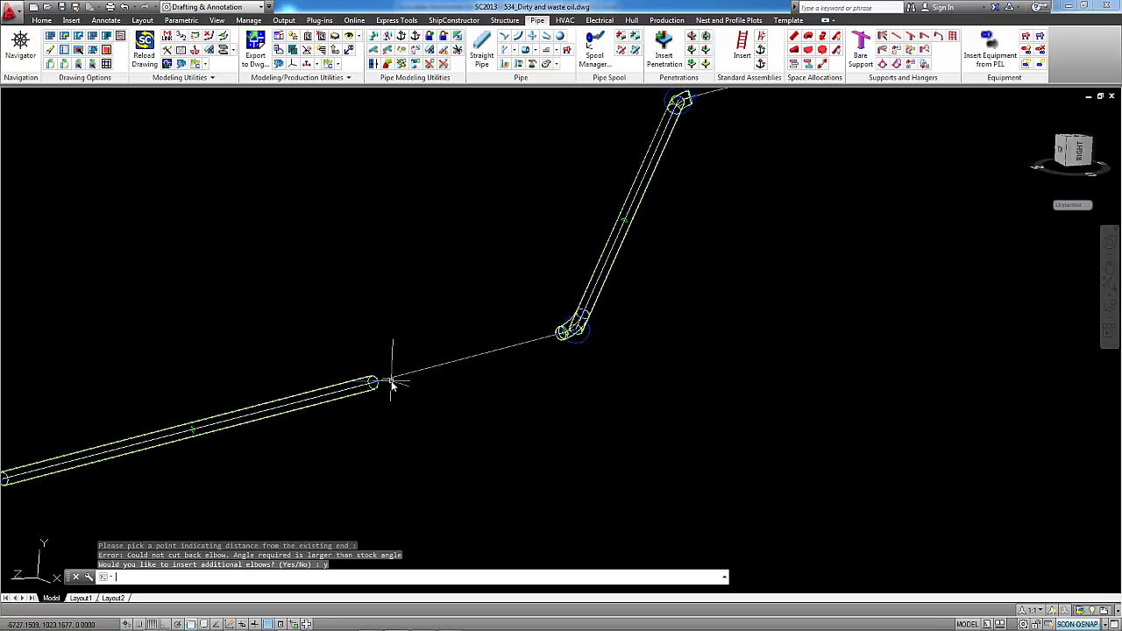
pyautogui.scroll(-2, 392, 385)
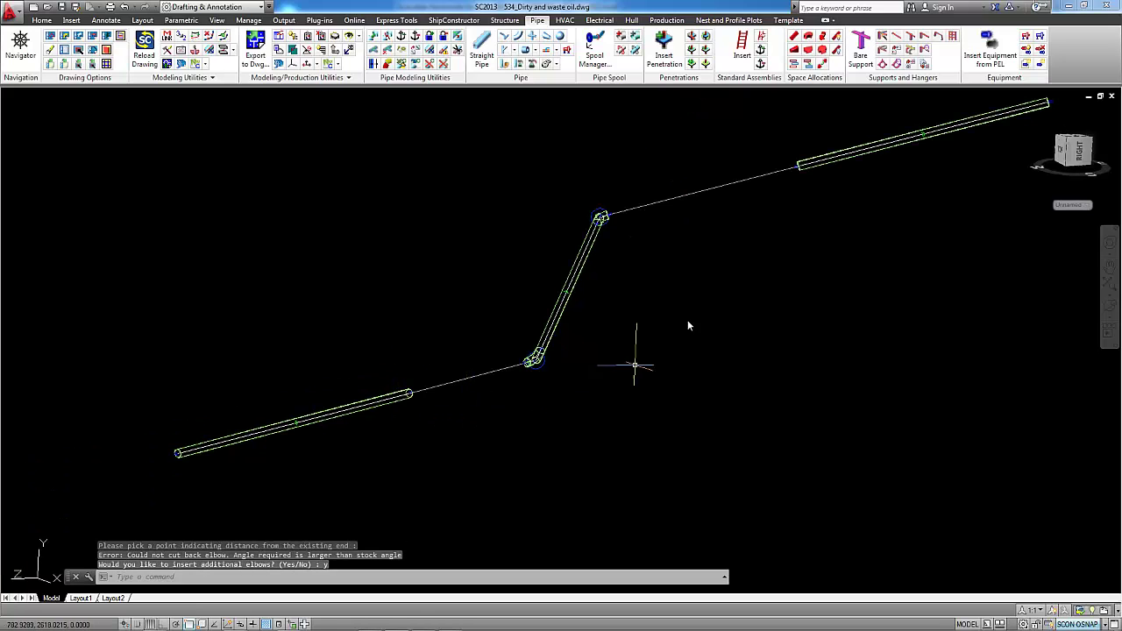
pyautogui.moveTo(719, 246); pyautogui.dragTo(672, 290, button='middle')
pyautogui.scroll(3, 581, 268)
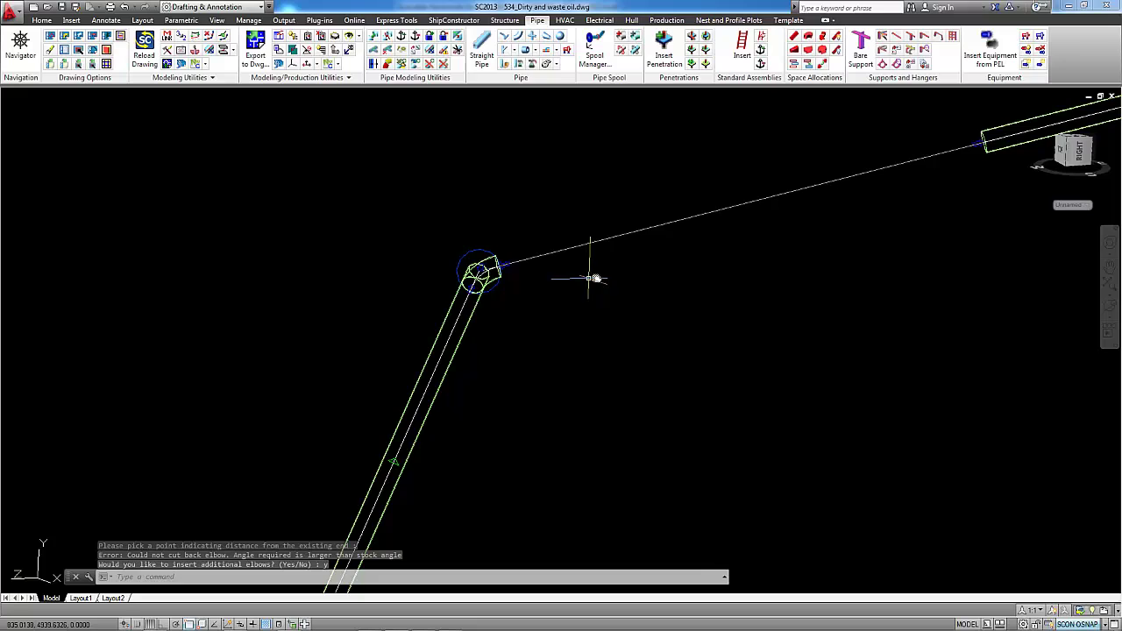
pyautogui.moveTo(657, 244); pyautogui.dragTo(591, 301, button='middle')
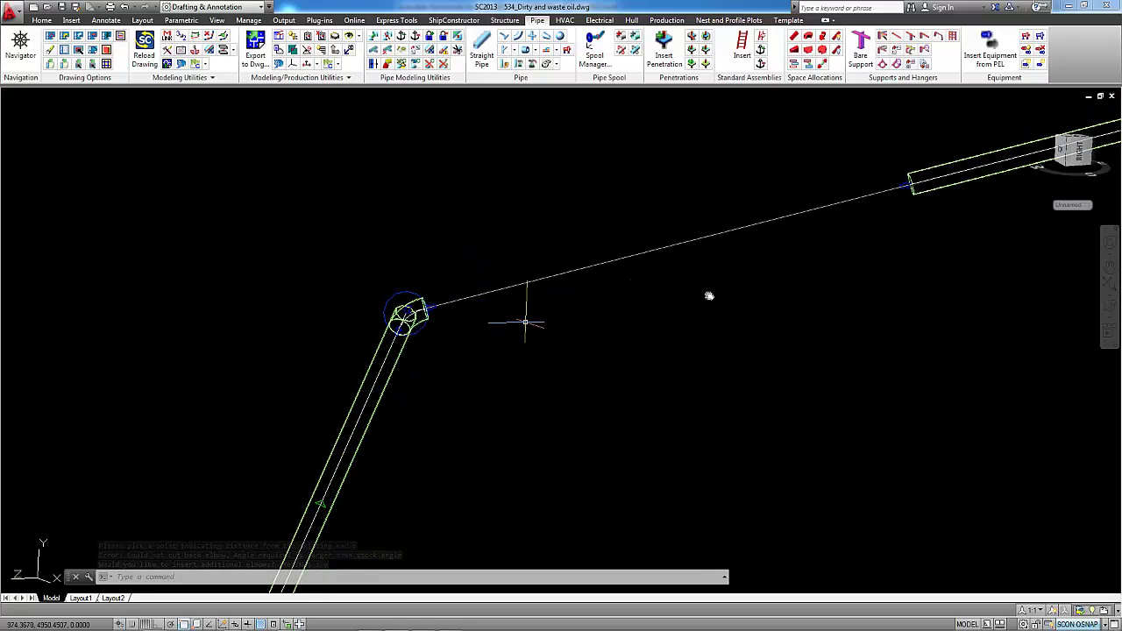
# Stretch the upper straight pipe's end to meet its elbow
pyautogui.click(932, 192)
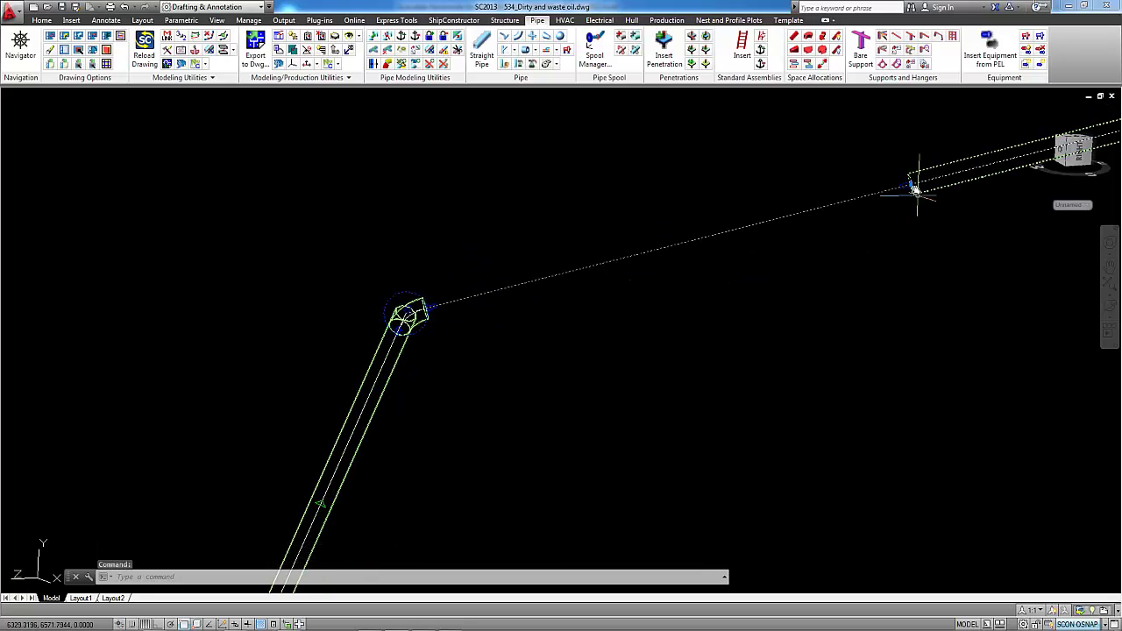
pyautogui.click(912, 185)
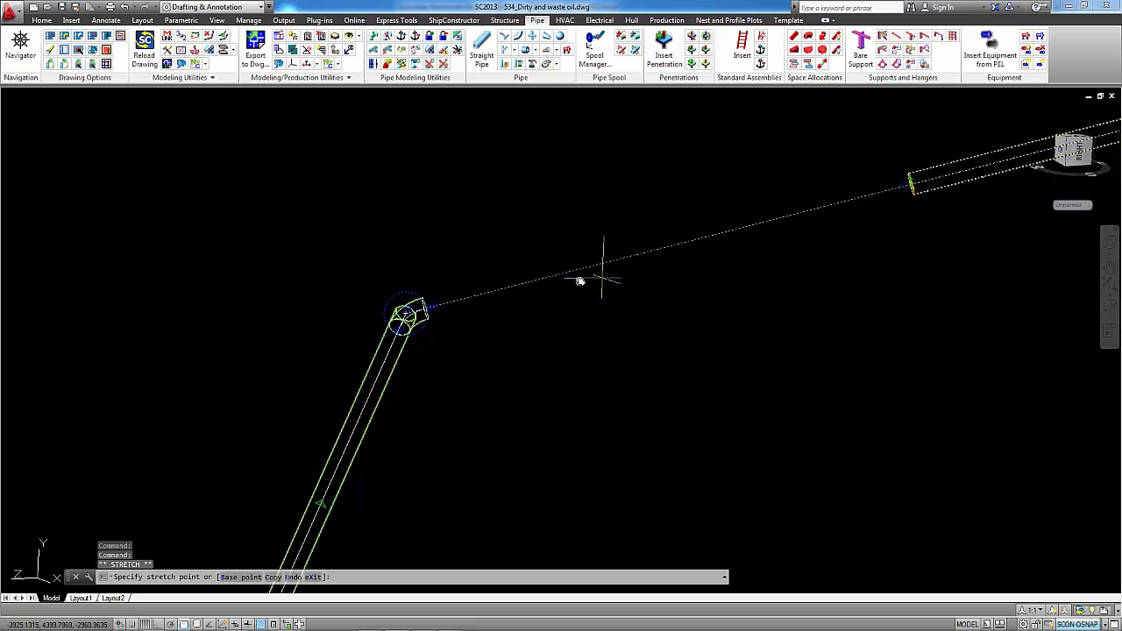
pyautogui.click(427, 310)
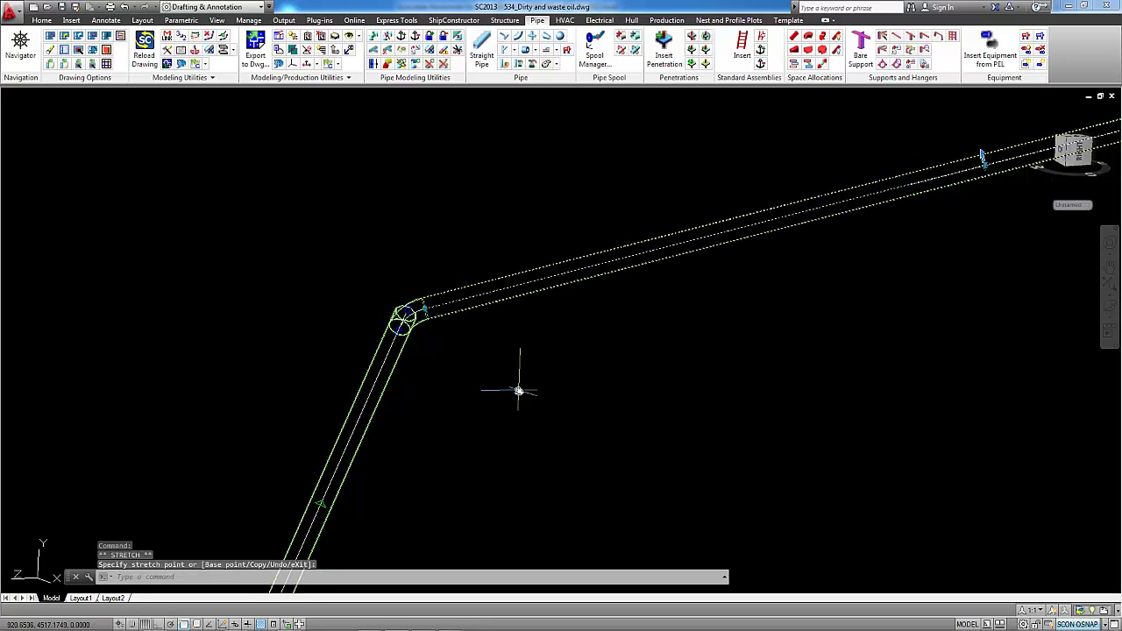
pyautogui.scroll(5, 381, 333)
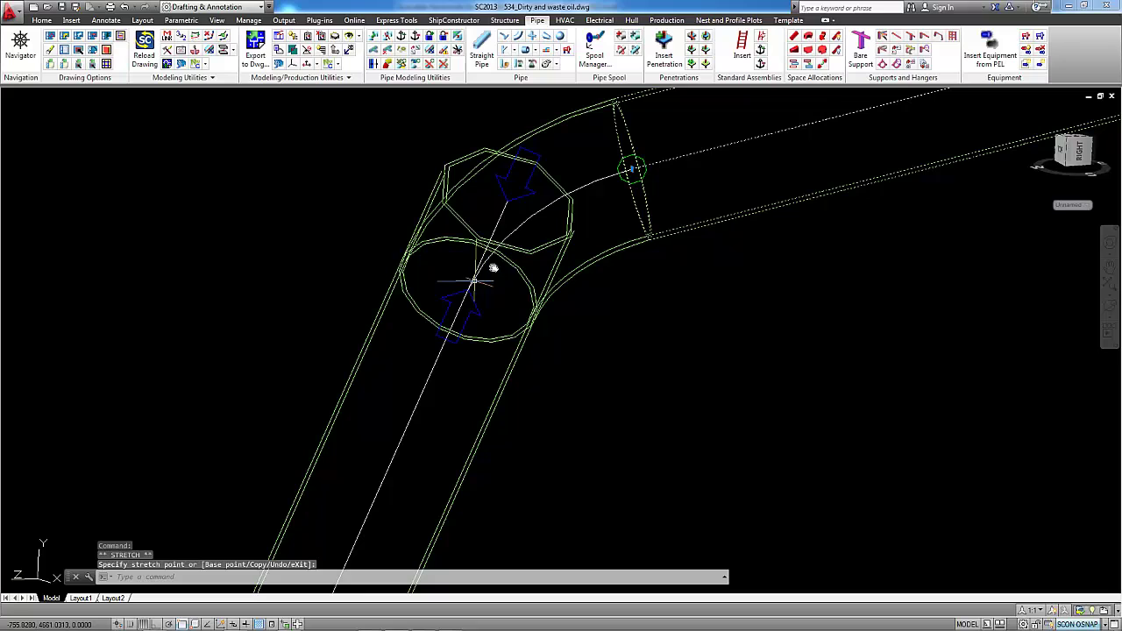
pyautogui.press('Escape')
pyautogui.click(511, 211)
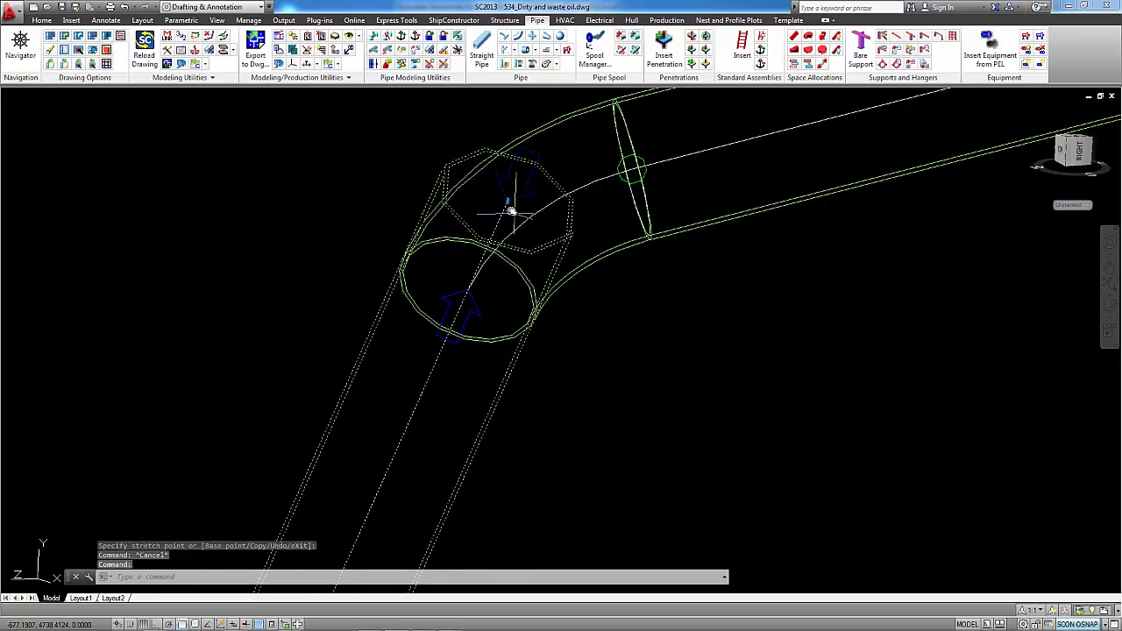
pyautogui.click(469, 289)
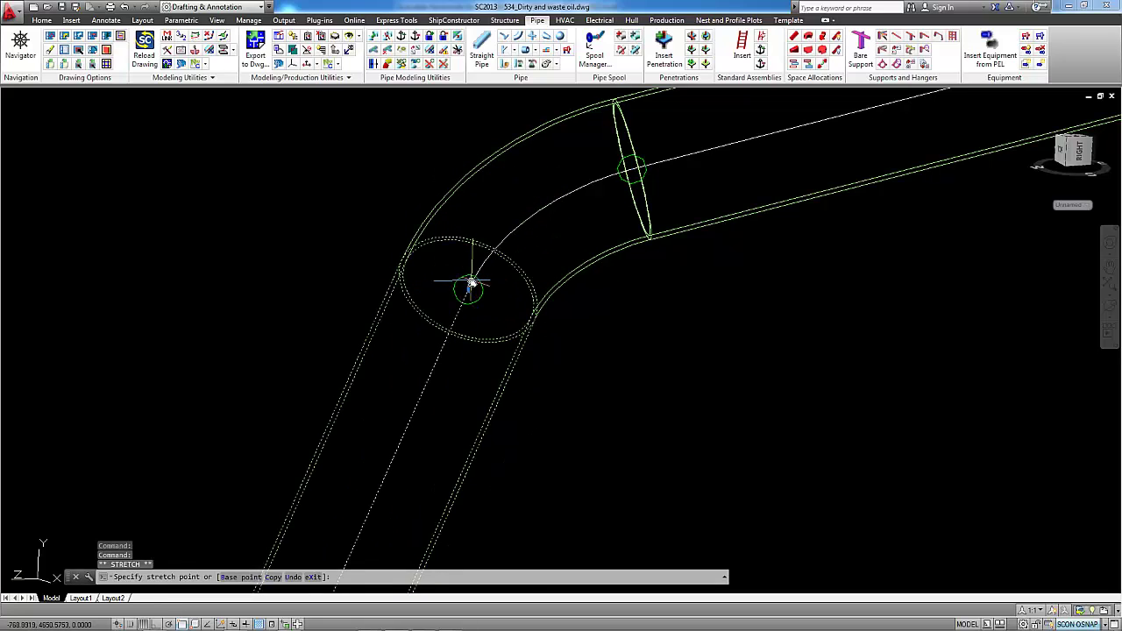
pyautogui.press('Escape')
pyautogui.scroll(-10, 751, 250)
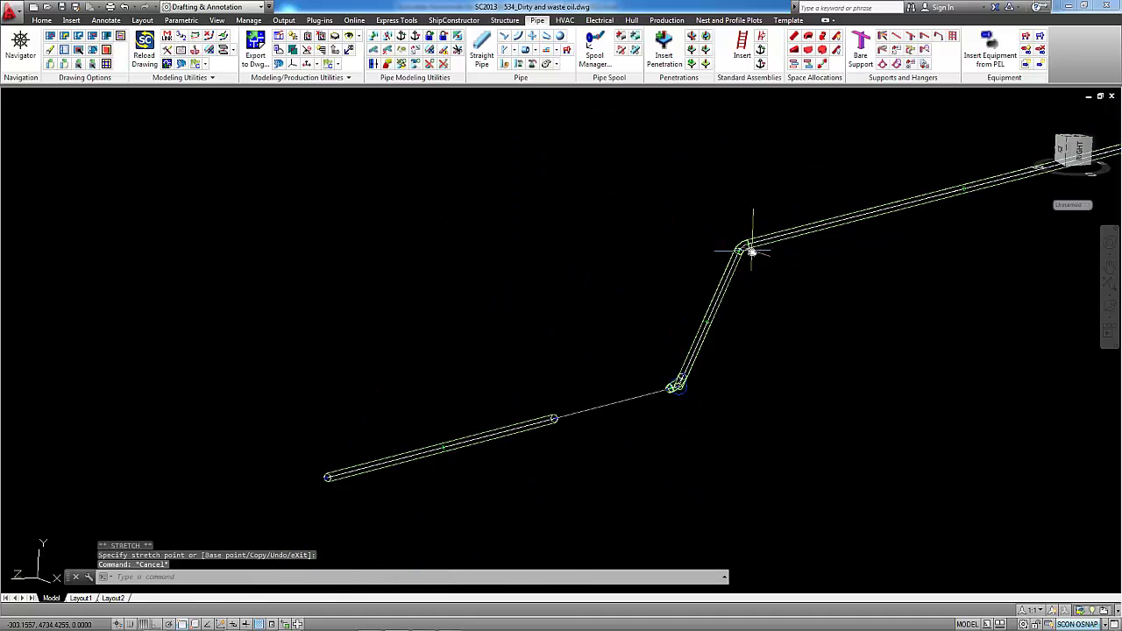
pyautogui.scroll(8, 650, 416)
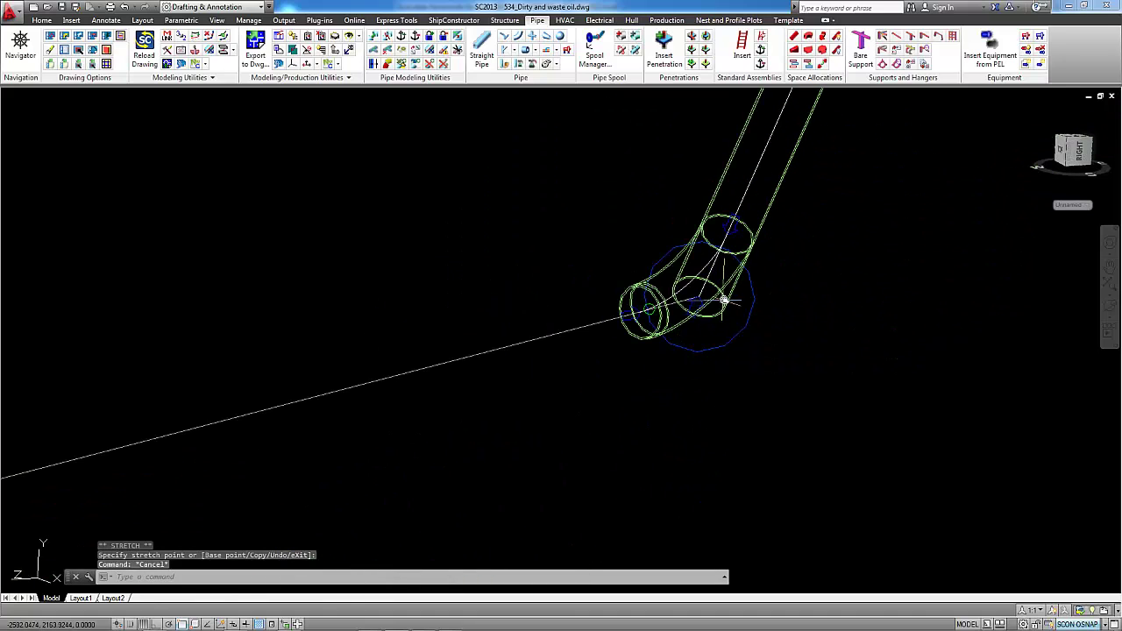
# Stretch the lower straight pipe's end to meet the lower elbow
pyautogui.click(701, 302)
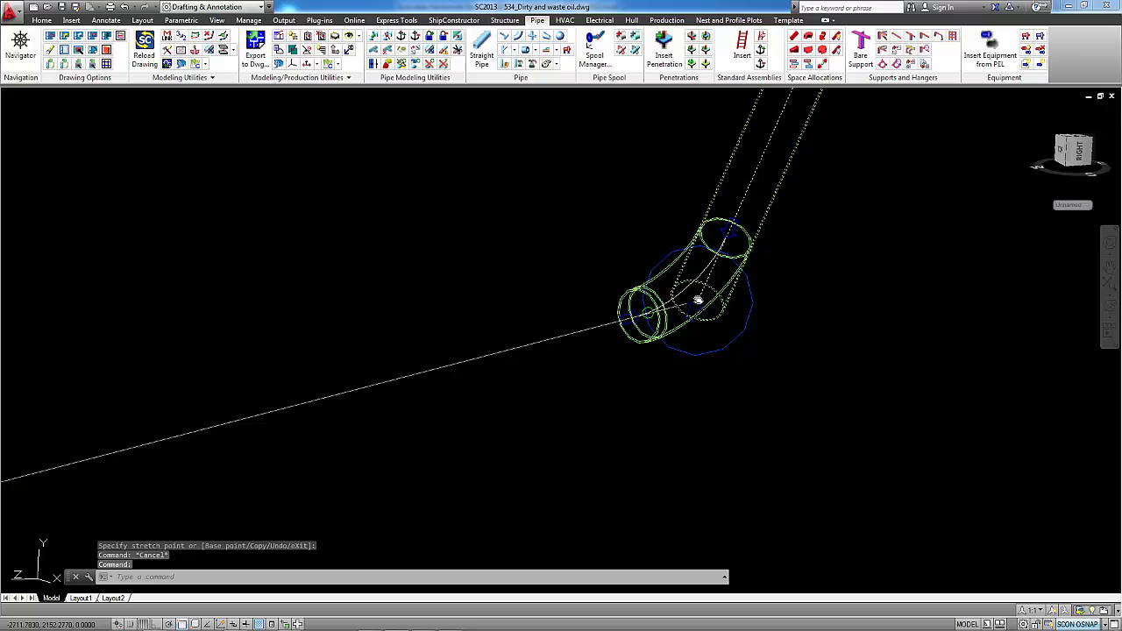
pyautogui.click(697, 301)
pyautogui.scroll(-3, 781, 335)
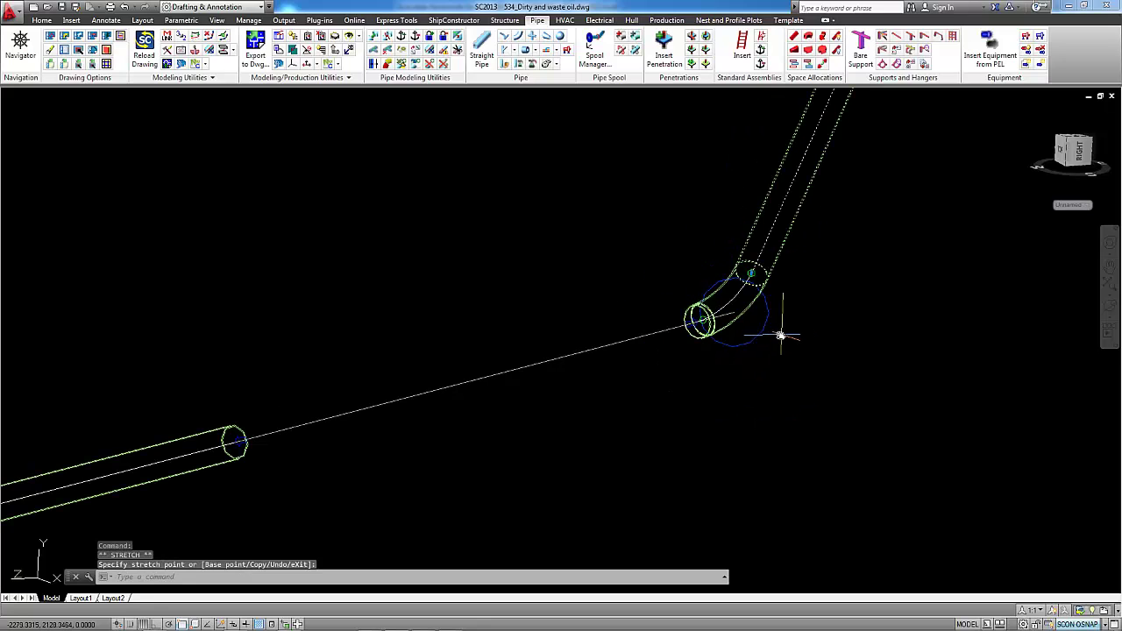
pyautogui.press('Escape')
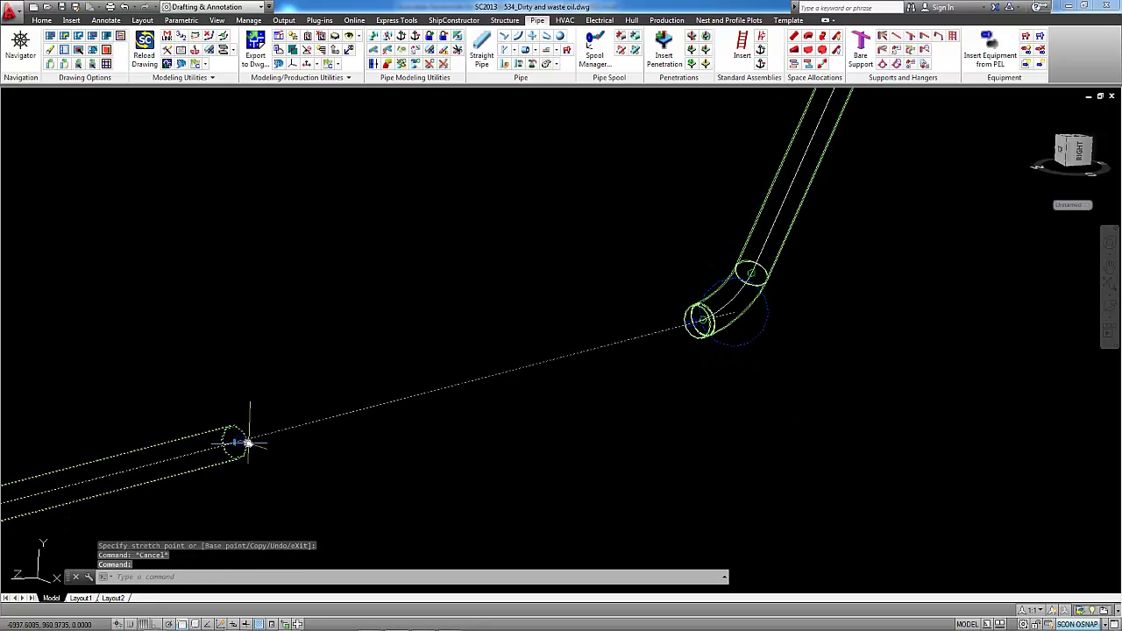
pyautogui.click(236, 442)
pyautogui.scroll(5, 688, 323)
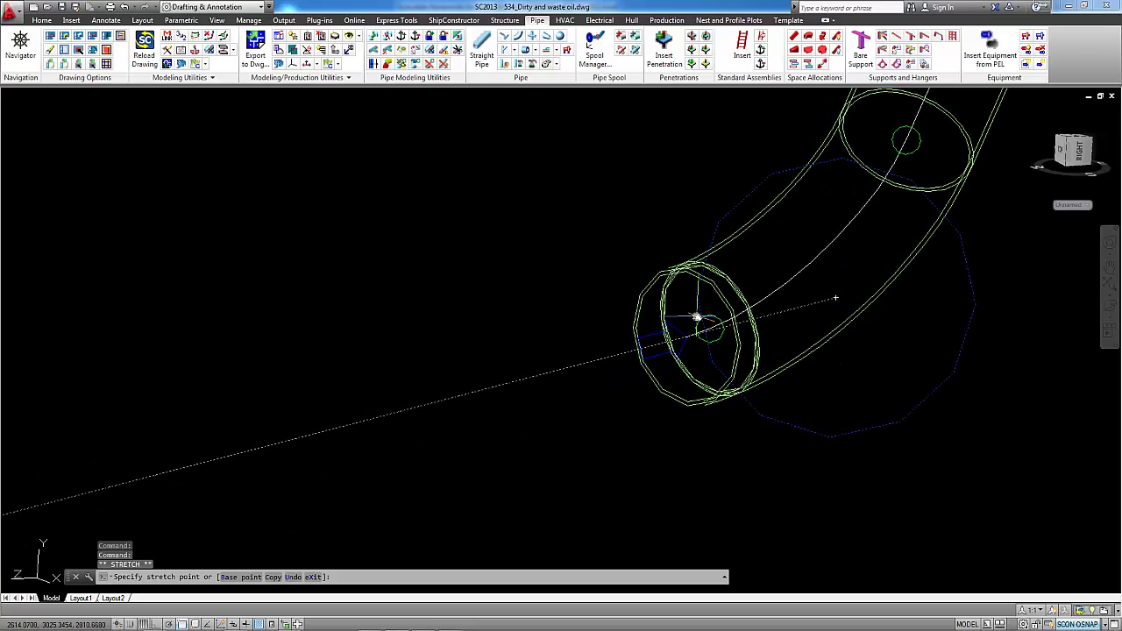
pyautogui.click(688, 333)
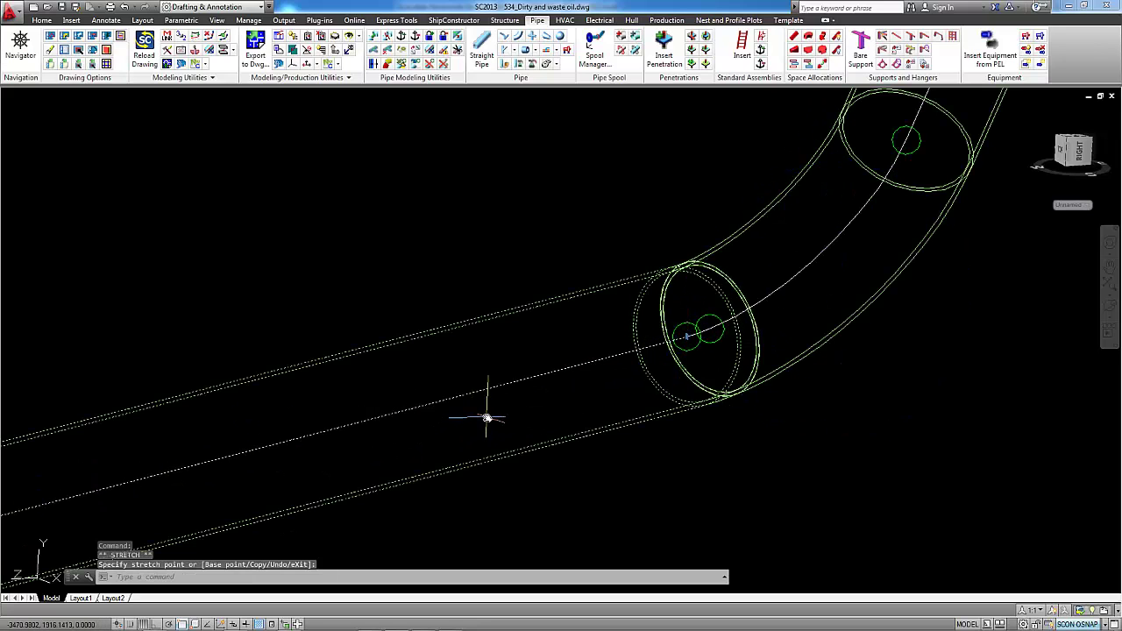
pyautogui.press('Escape')
pyautogui.scroll(-5, 487, 418)
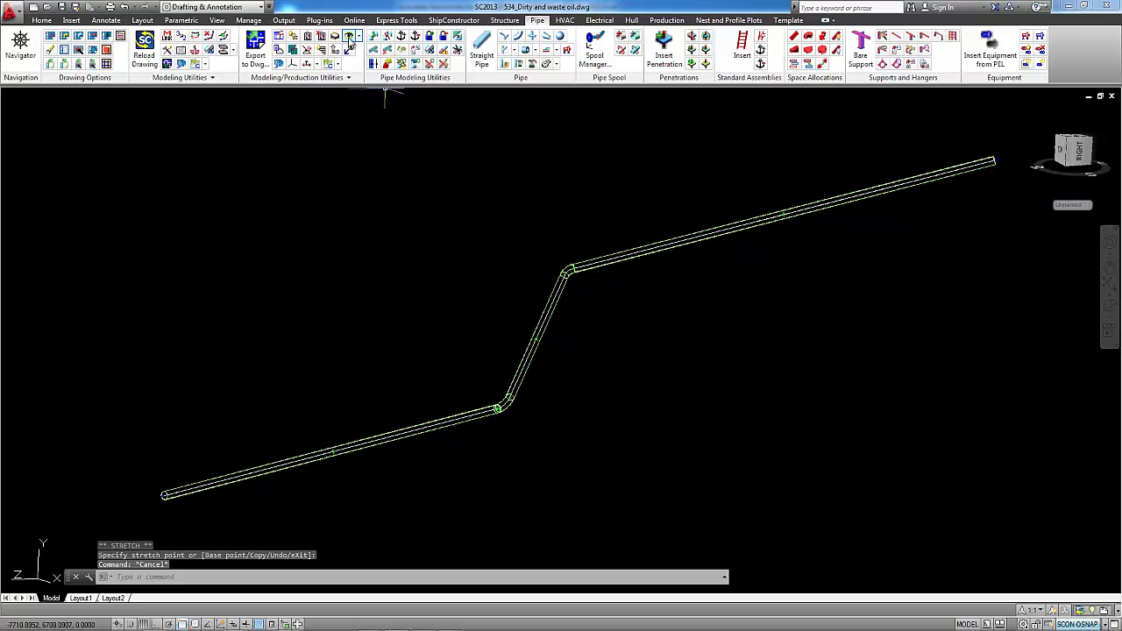
# Unhide the hull structure, switch to the Conceptual visual style, and orbit to show the shaded hull faces
pyautogui.click(350, 50)
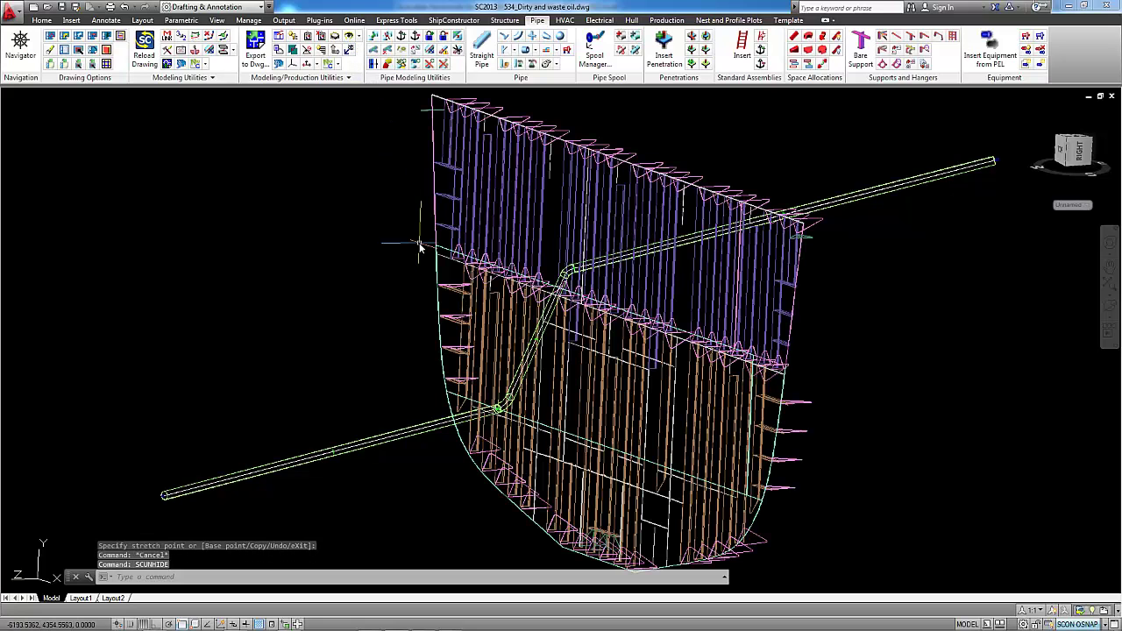
pyautogui.click(1110, 309)
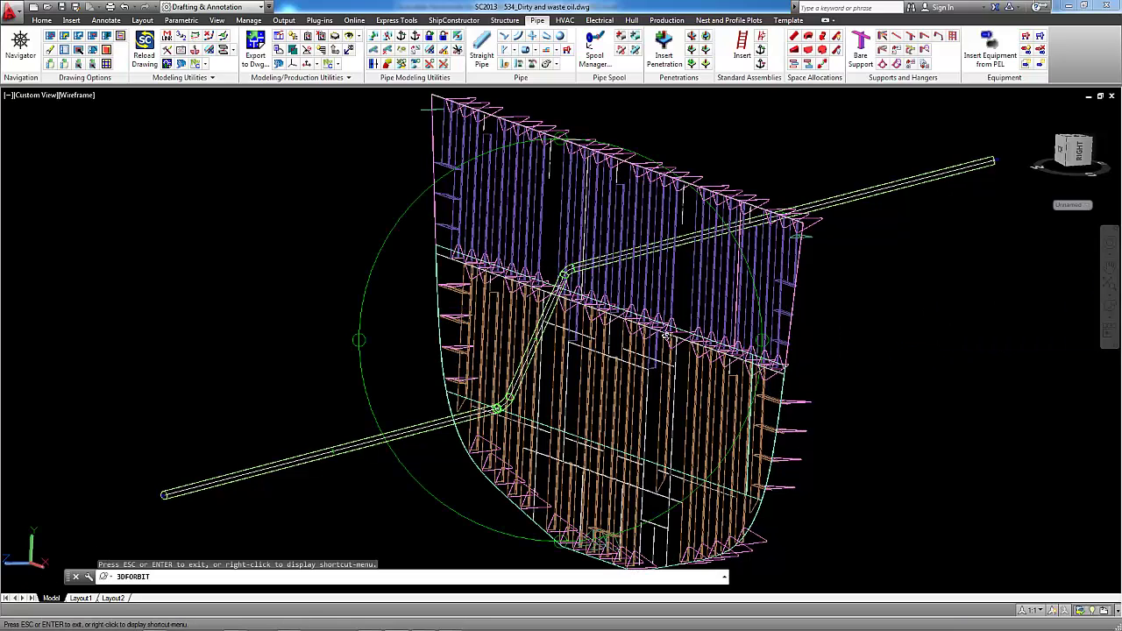
pyautogui.rightClick(642, 333)
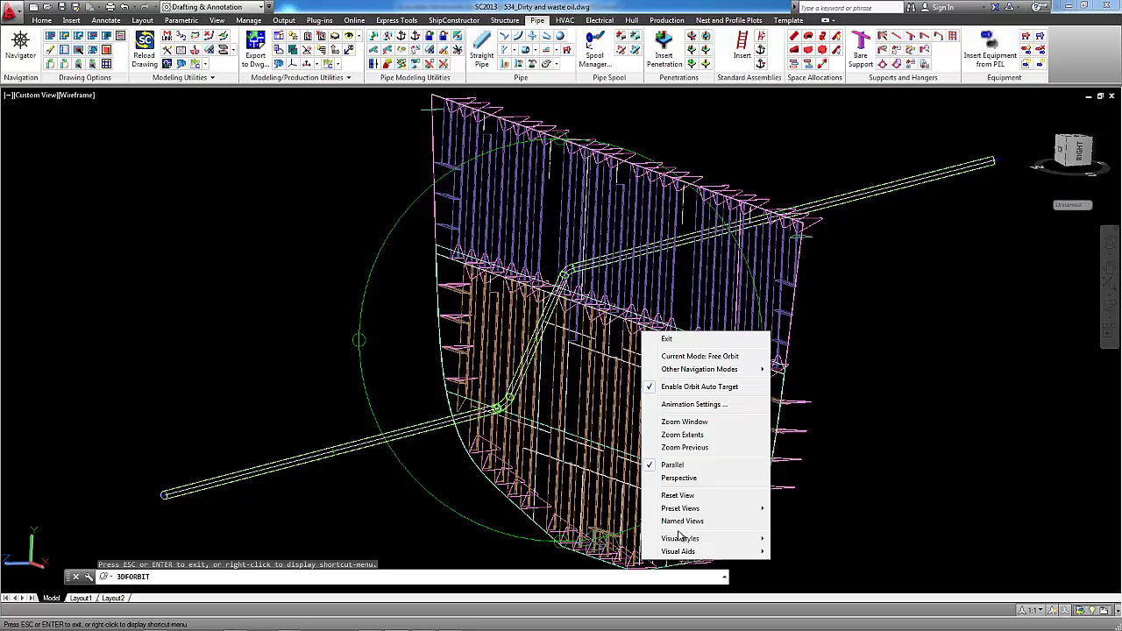
pyautogui.moveTo(680, 537)
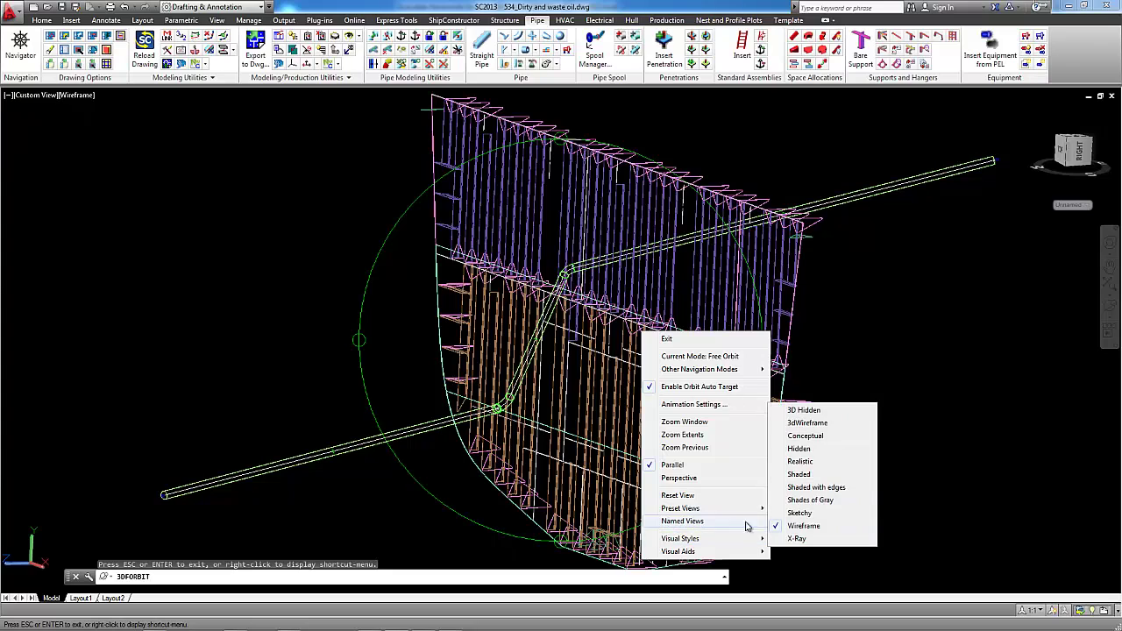
pyautogui.click(806, 436)
pyautogui.moveTo(659, 358); pyautogui.dragTo(566, 326)
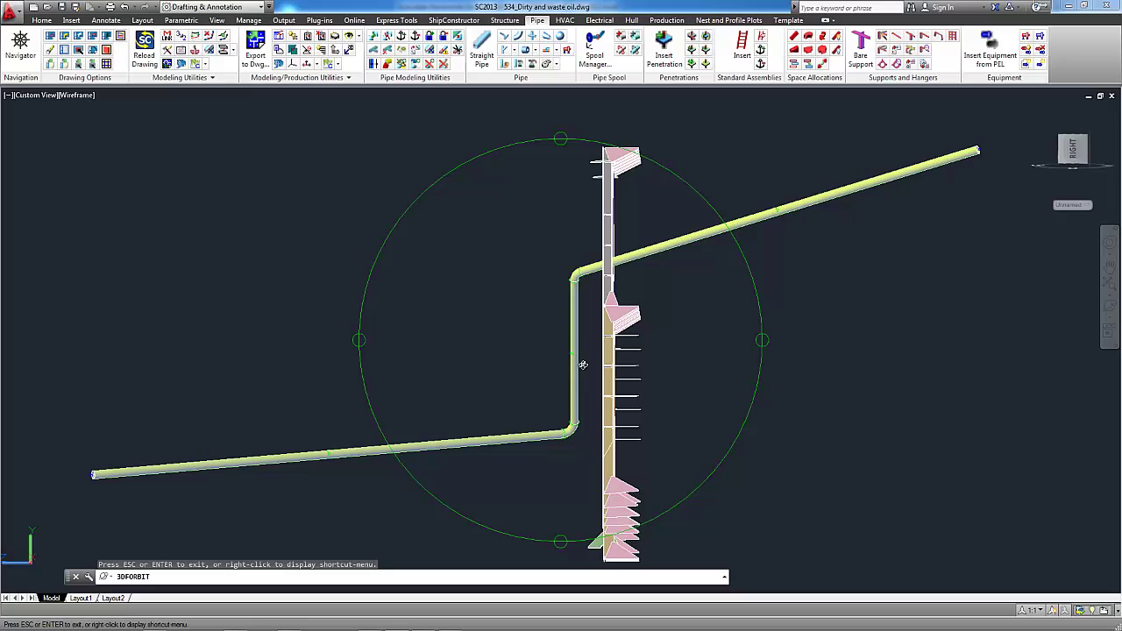
pyautogui.moveTo(600, 337); pyautogui.dragTo(640, 361)
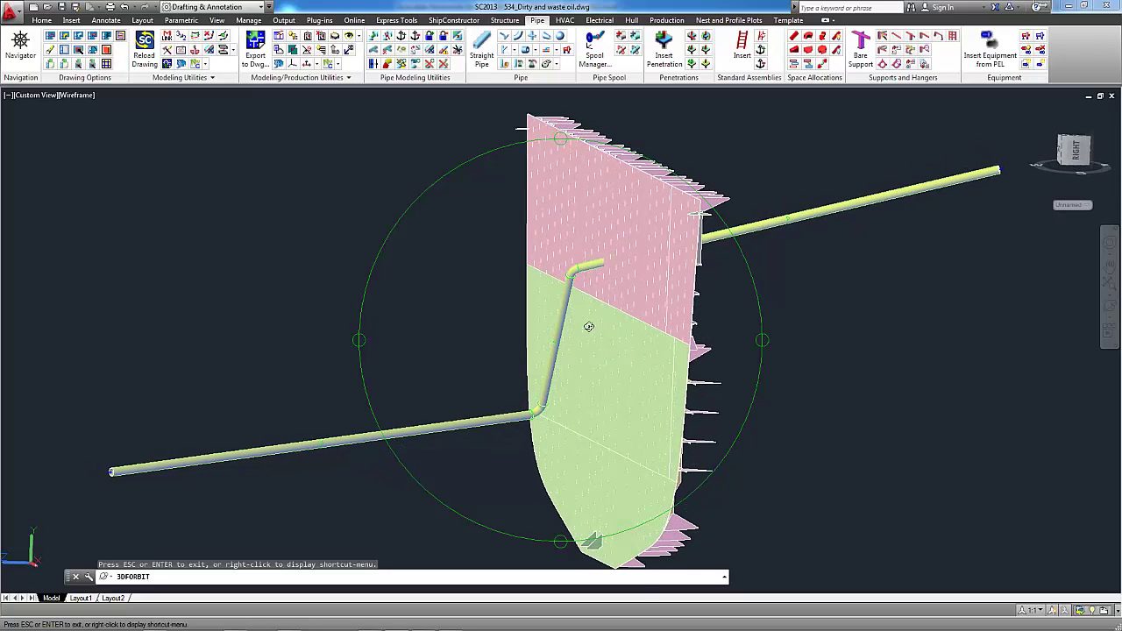